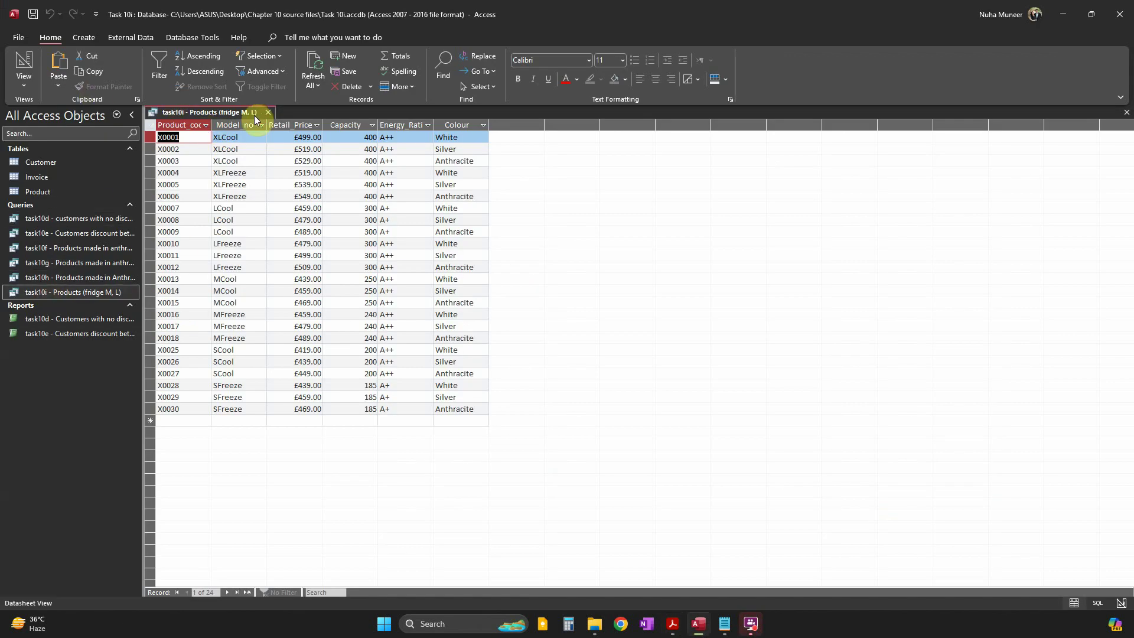
- Open the design of the task10i products query and read the first model name condition in the Task 10i PDF
click(24, 61)
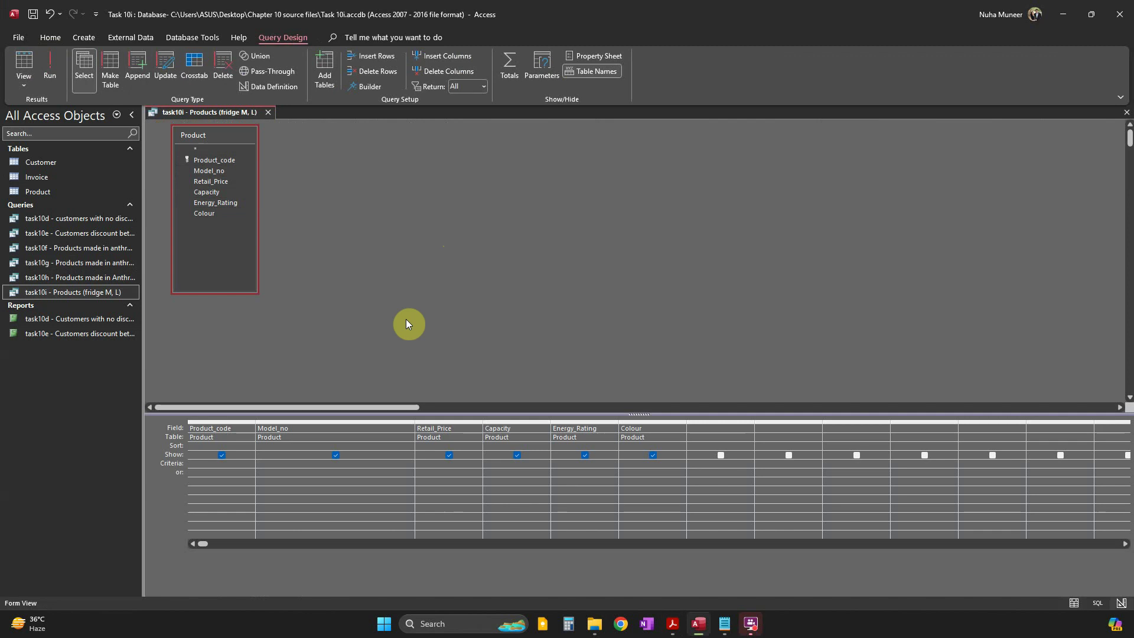
key(alt)
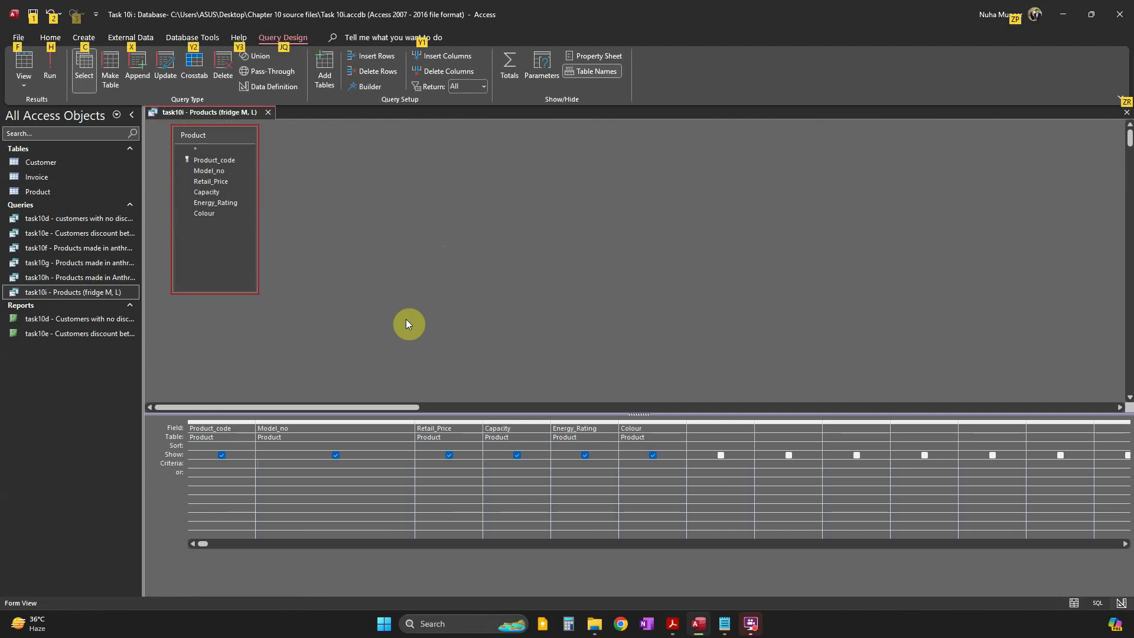
key(alt+Tab)
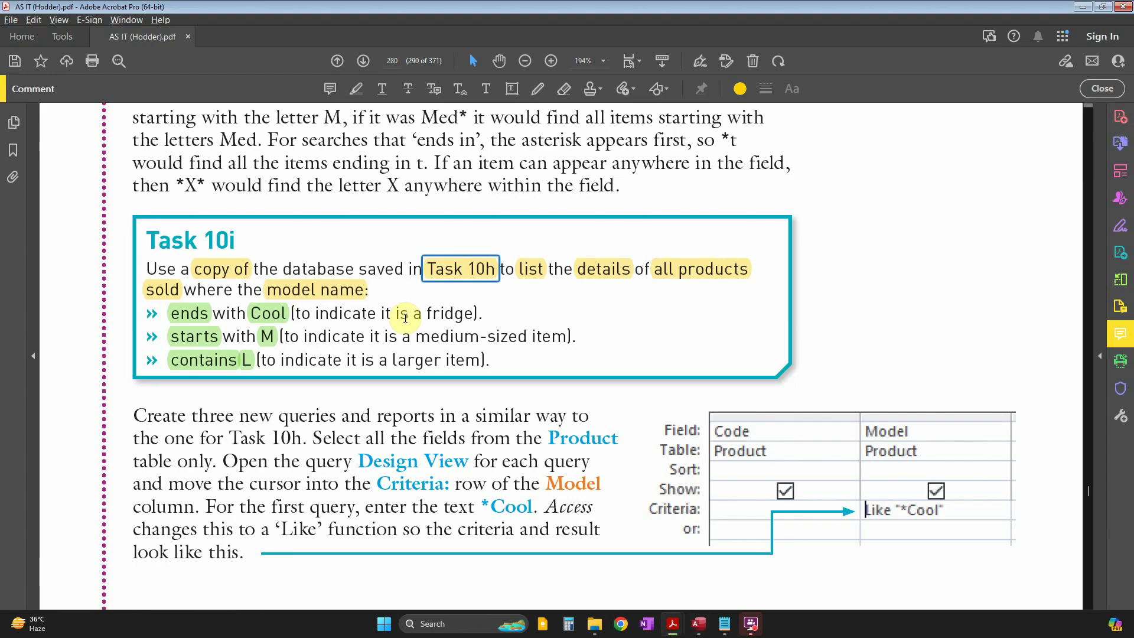
click(166, 290)
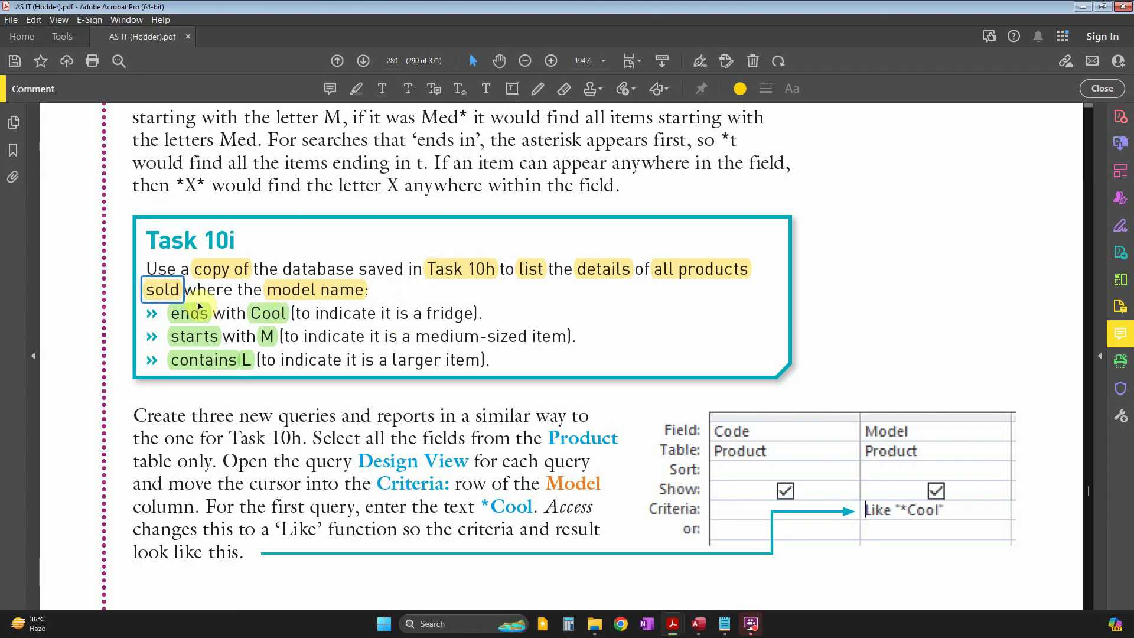
click(318, 289)
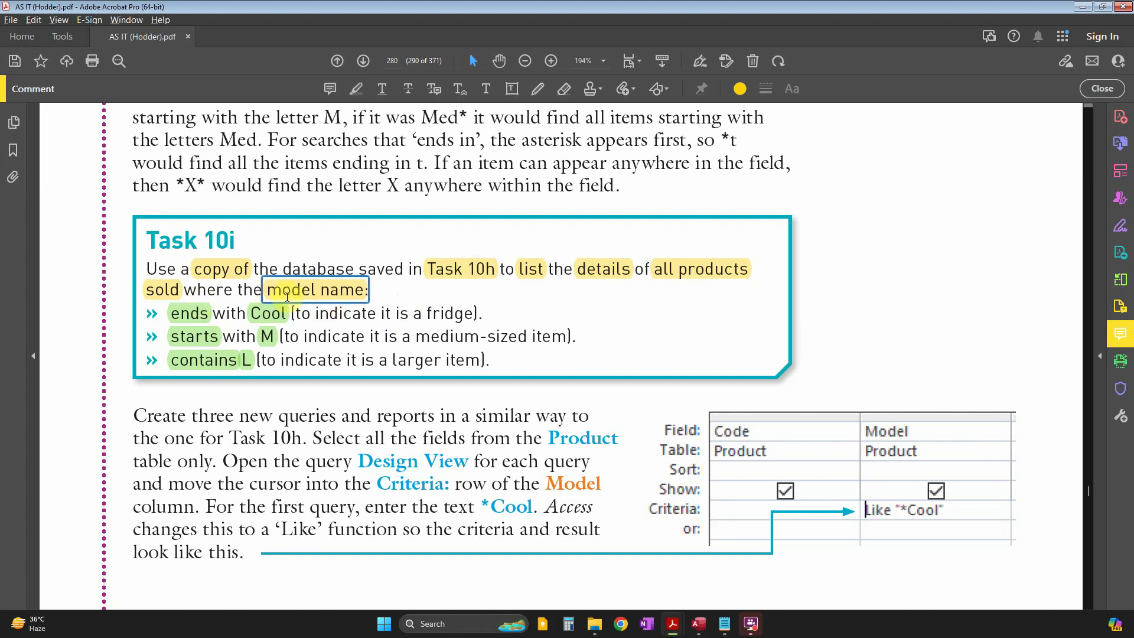
click(189, 313)
click(267, 316)
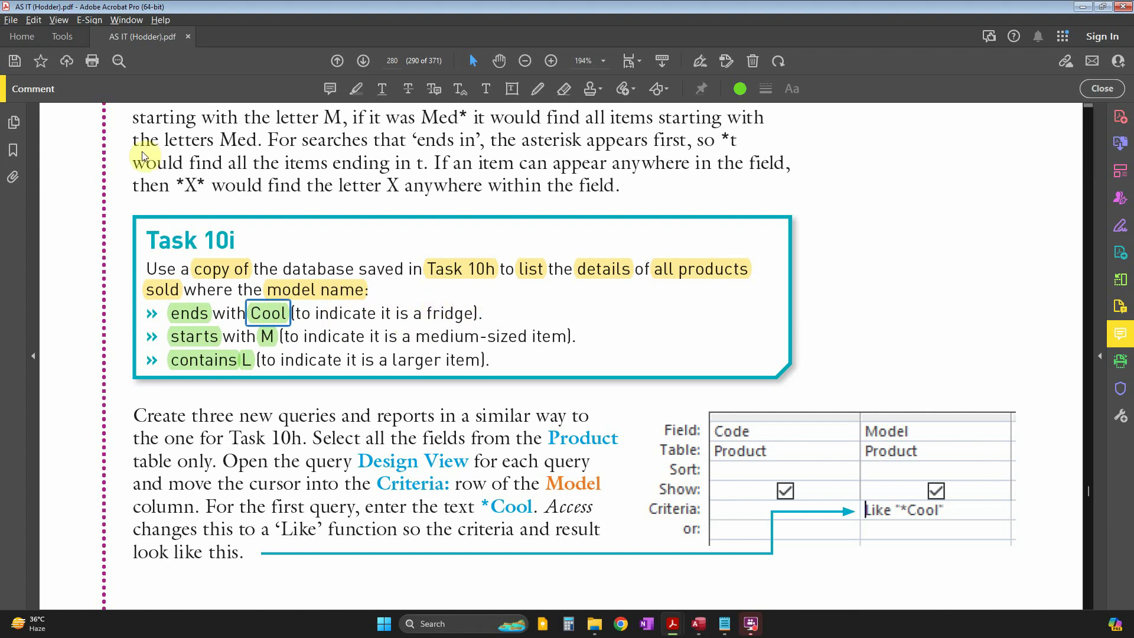
- Switch back to Access, run the unfiltered query and examine the Model_no values that end with Cool
key(alt+Tab)
click(49, 64)
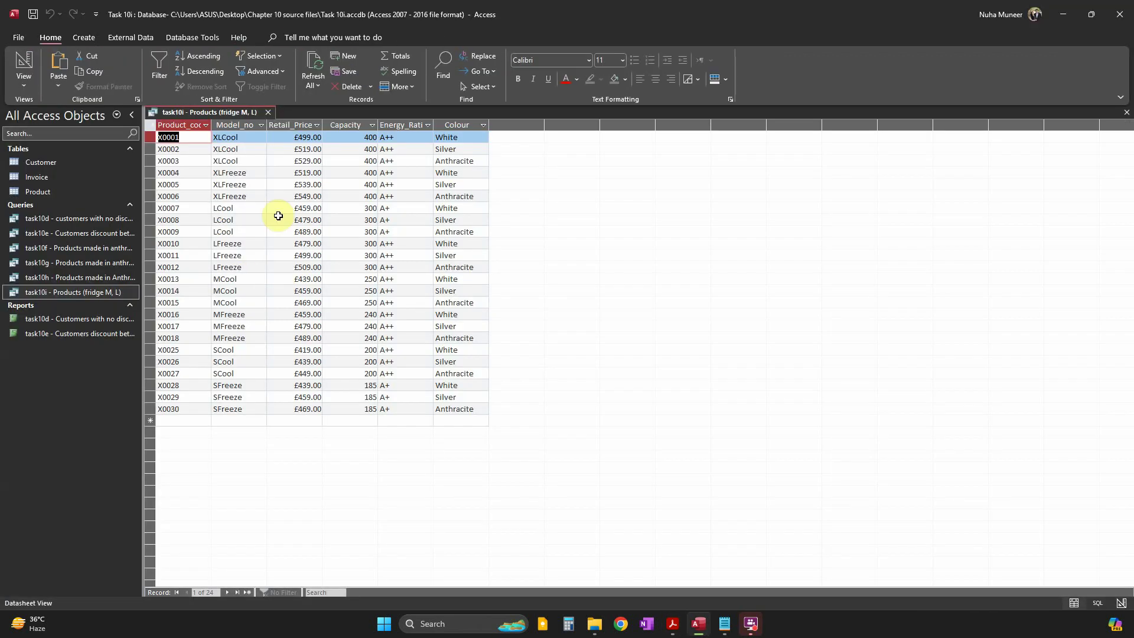
click(239, 125)
click(228, 137)
click(225, 150)
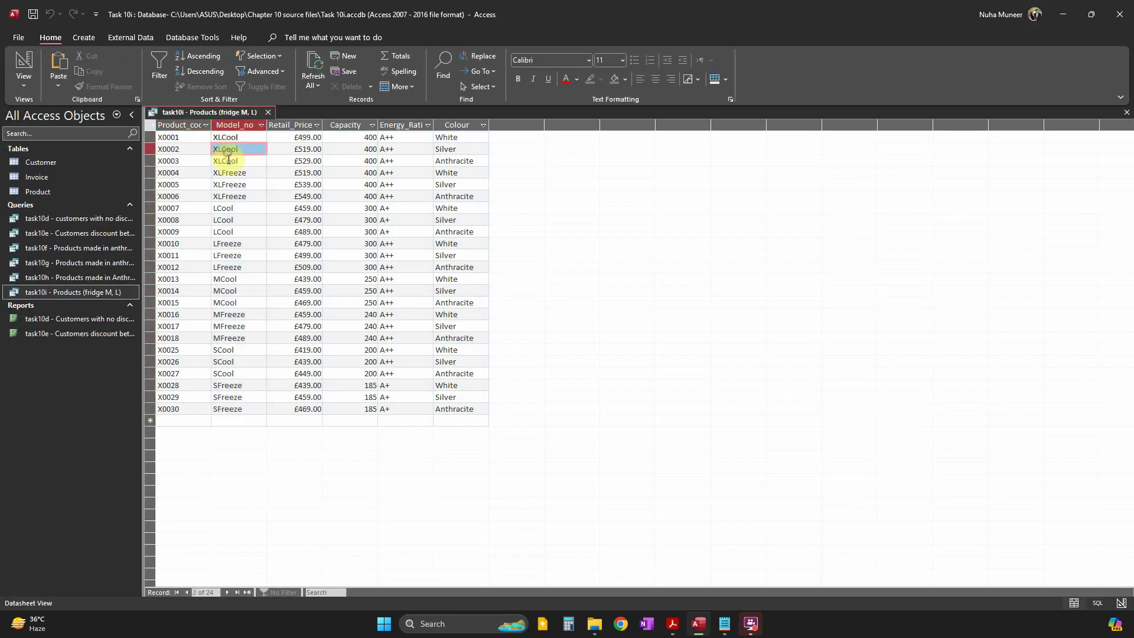
click(223, 161)
click(225, 179)
click(224, 221)
click(223, 208)
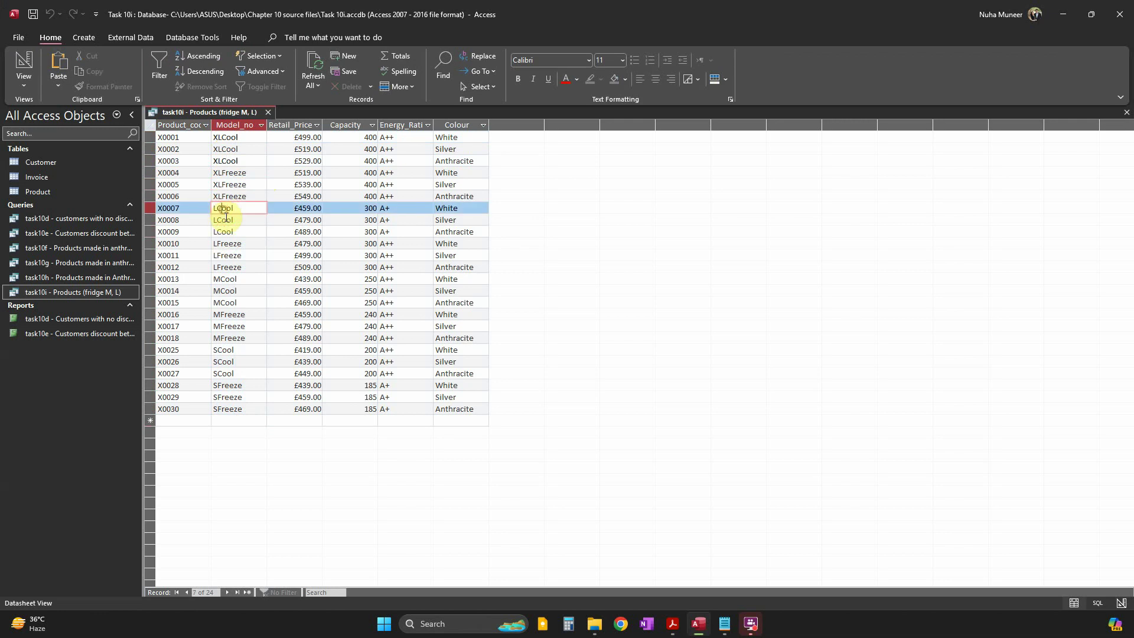
click(226, 150)
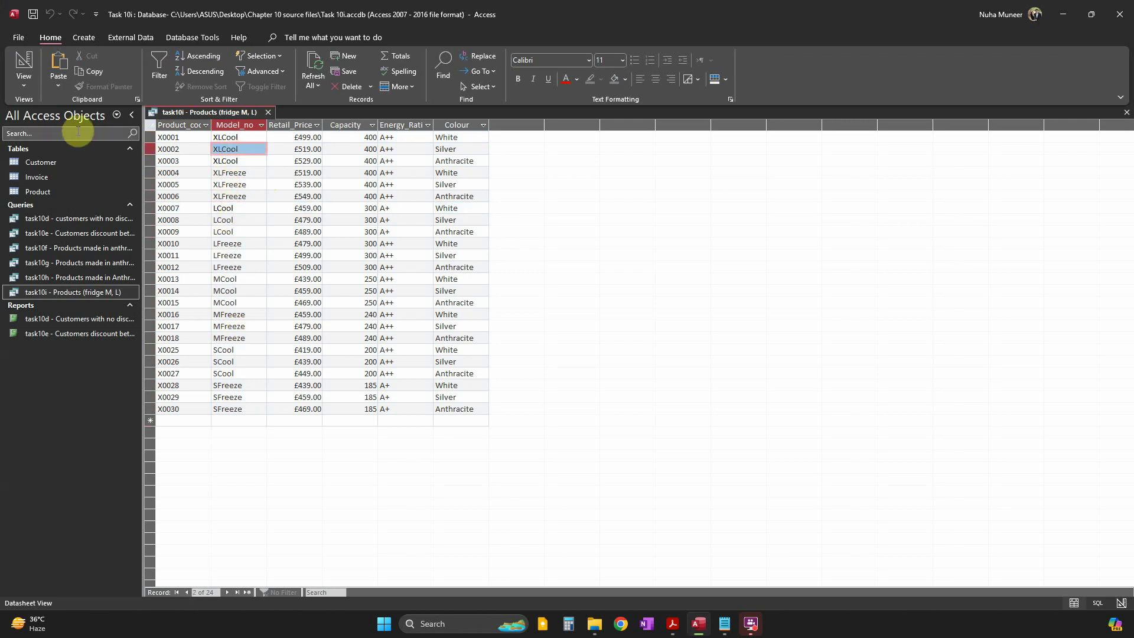
- Enter *cool as the Model_no criterion in the query design and run the query
click(24, 68)
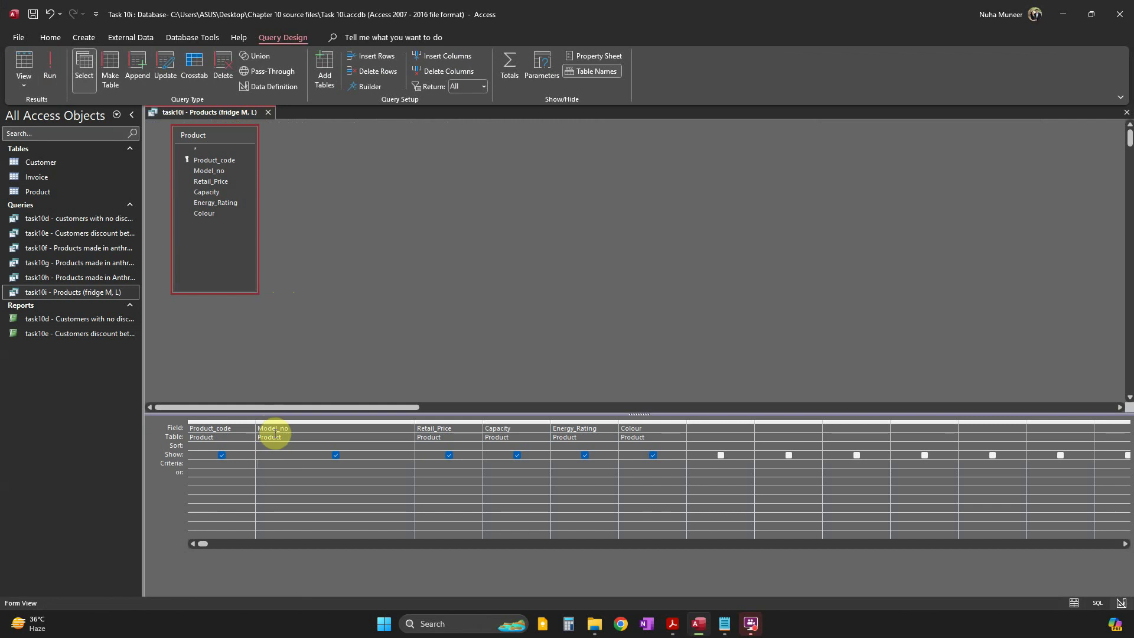
click(274, 462)
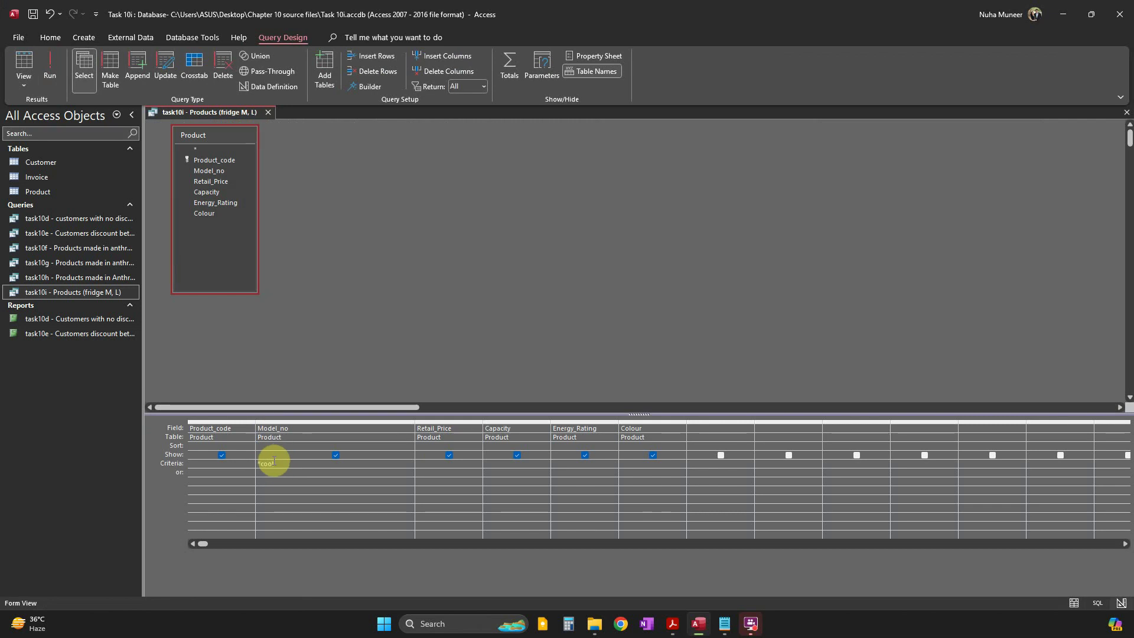
key(alt+Tab)
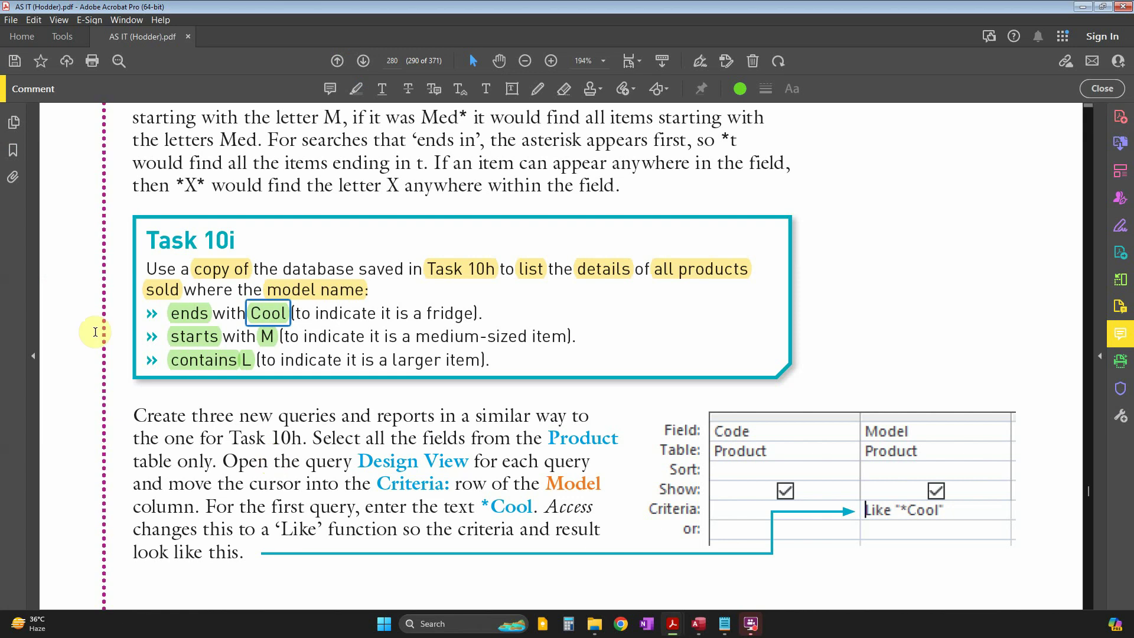
key(alt+Tab)
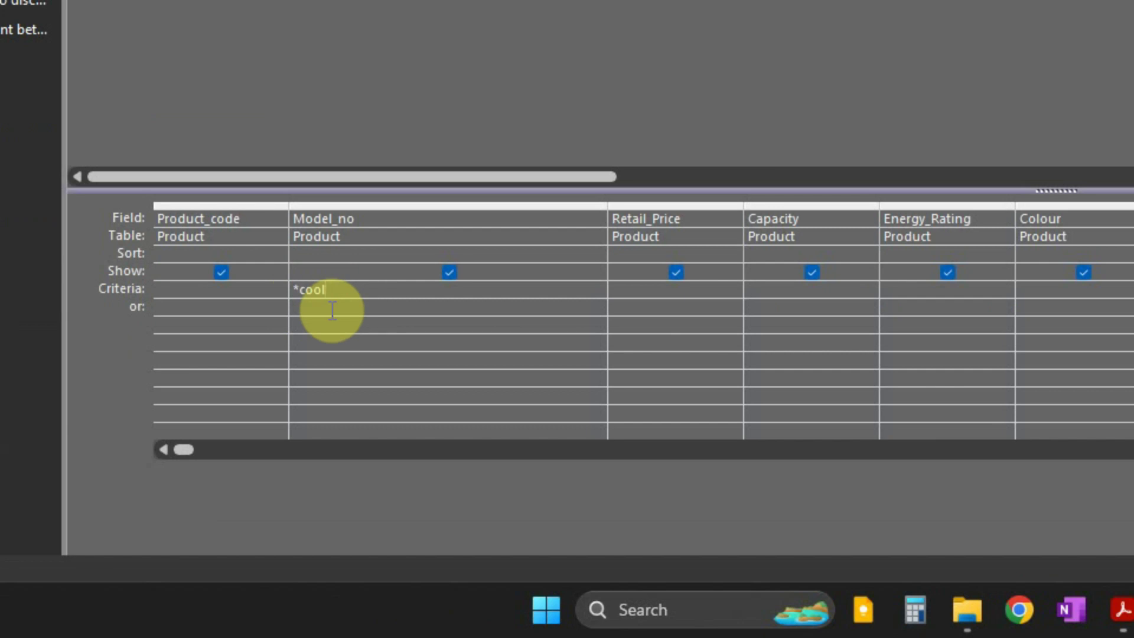
key(BackSpace)
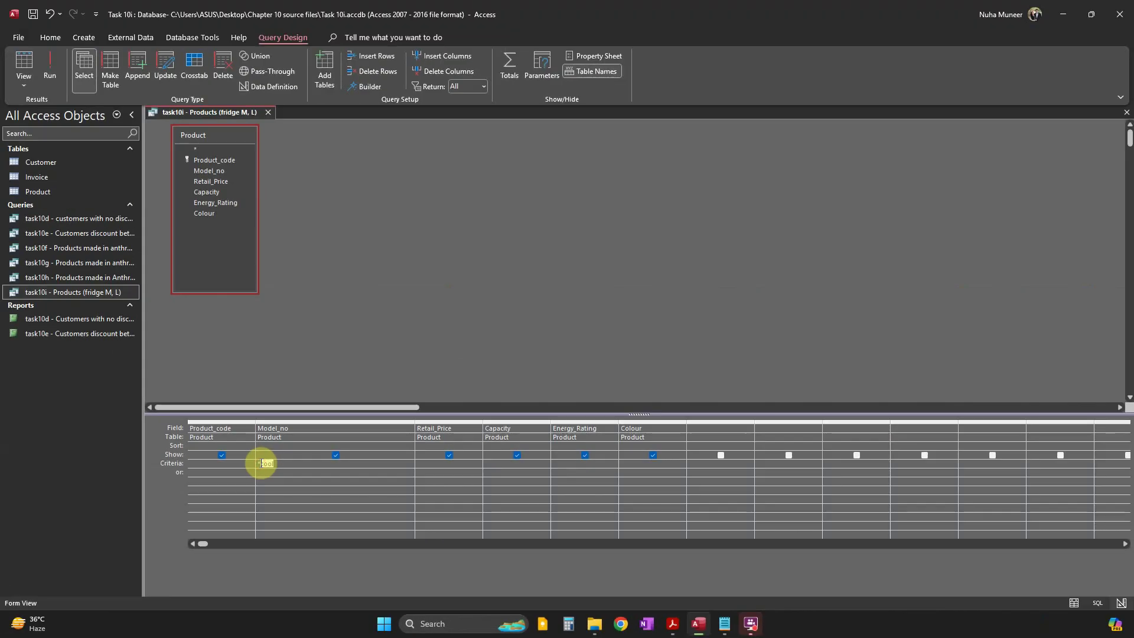
click(49, 66)
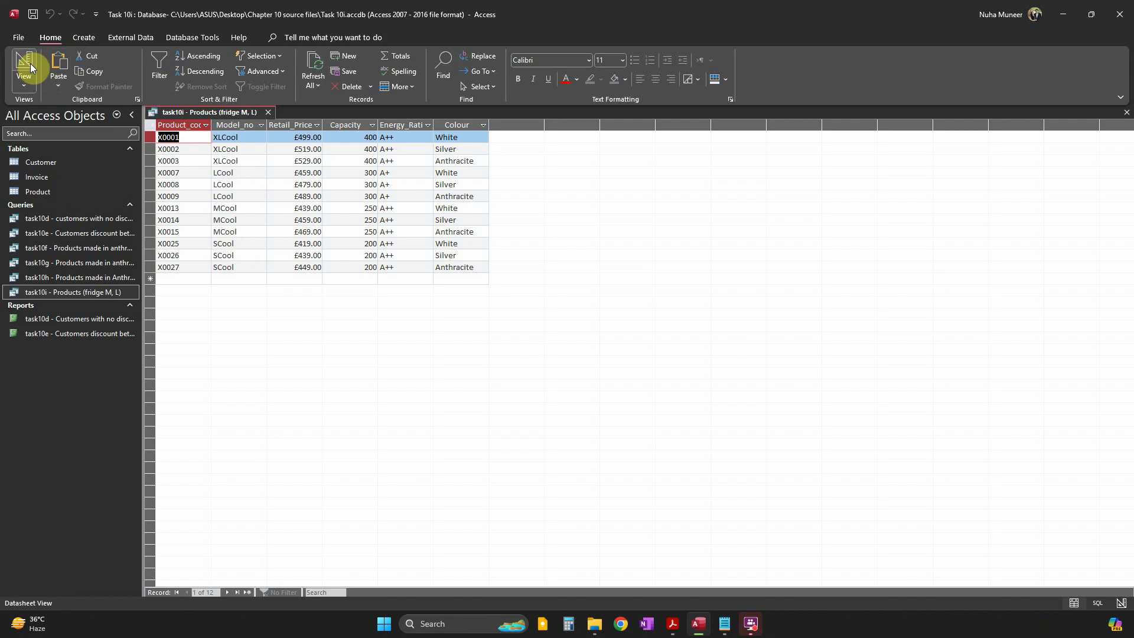
- Replace the Model_no criterion with M*, following the second condition in the Task 10i PDF, and run the query
key(alt+Tab)
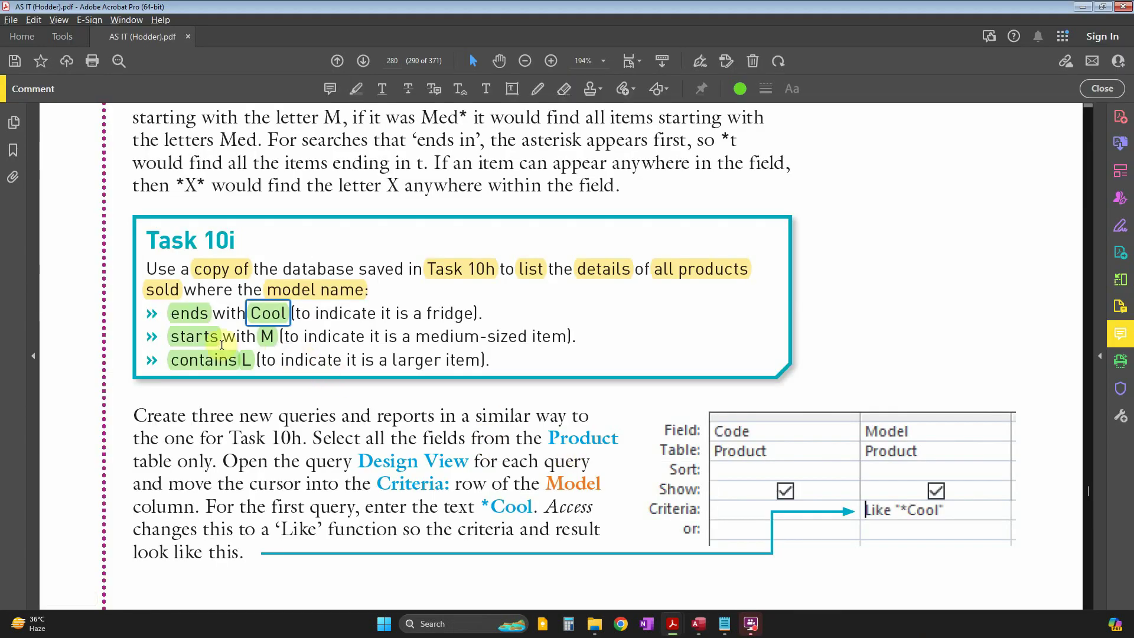
click(201, 337)
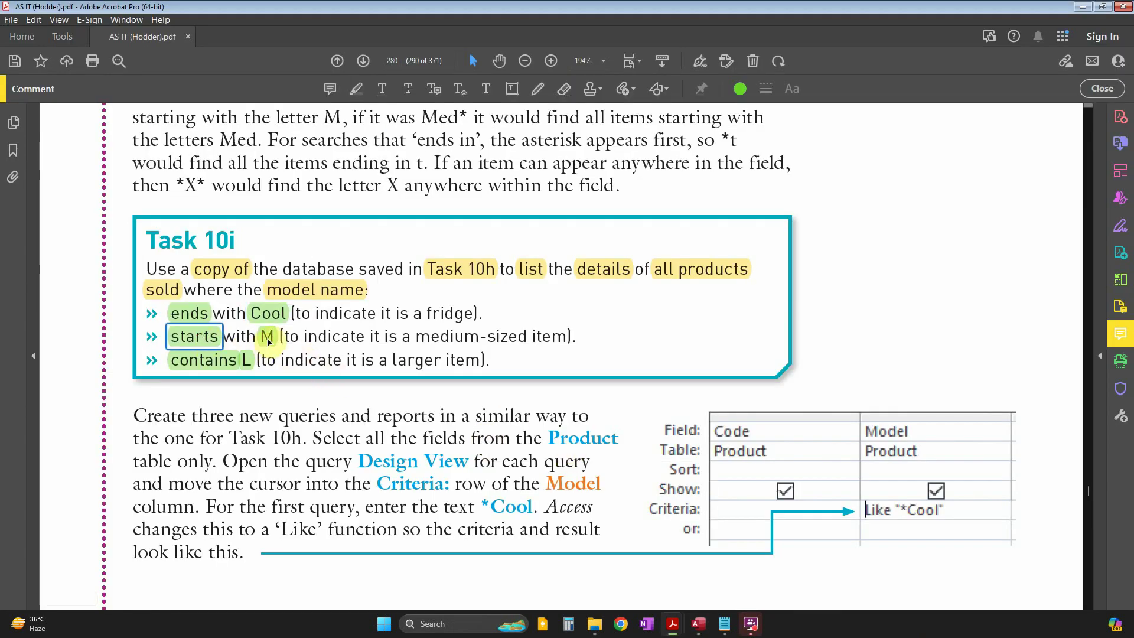
click(268, 340)
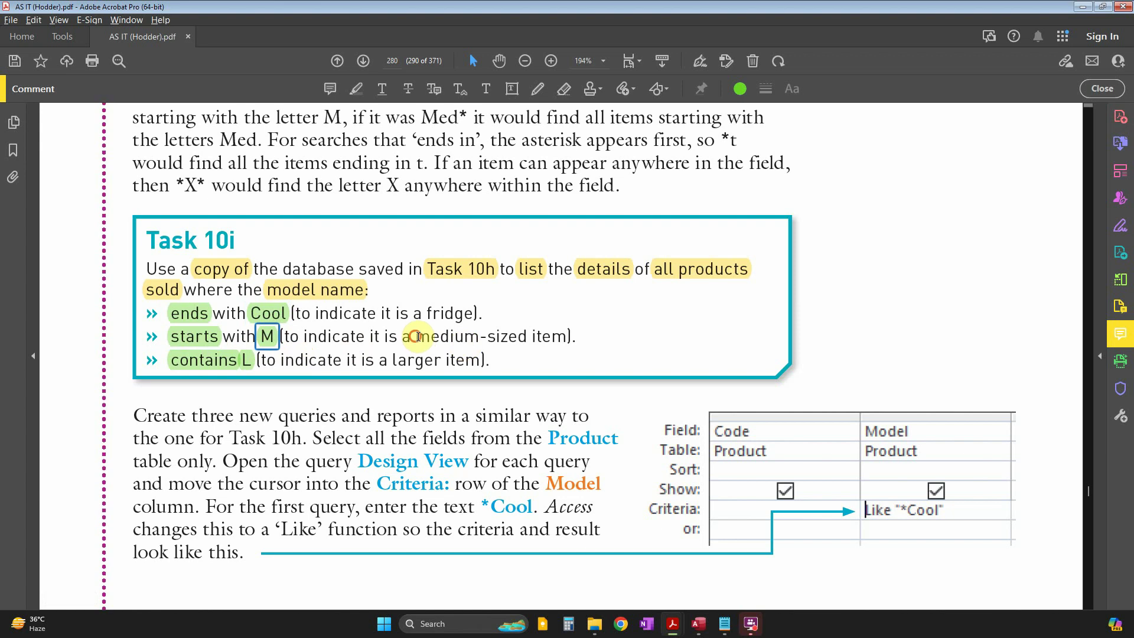
drag(417, 336, 561, 338)
key(alt+Tab)
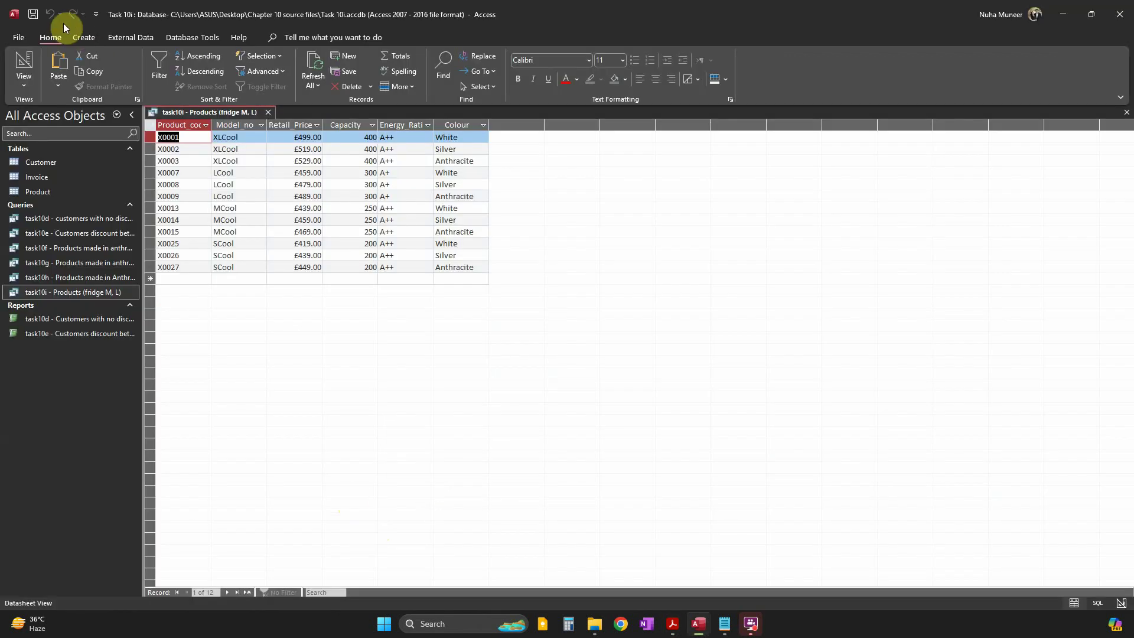
click(29, 49)
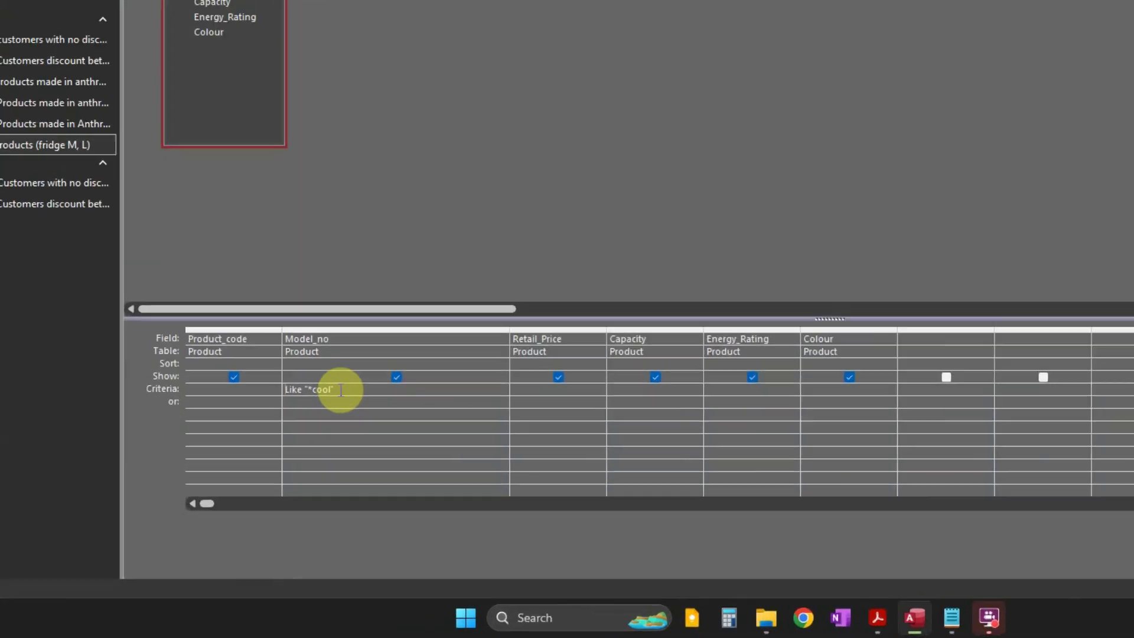
drag(300, 454, 249, 451)
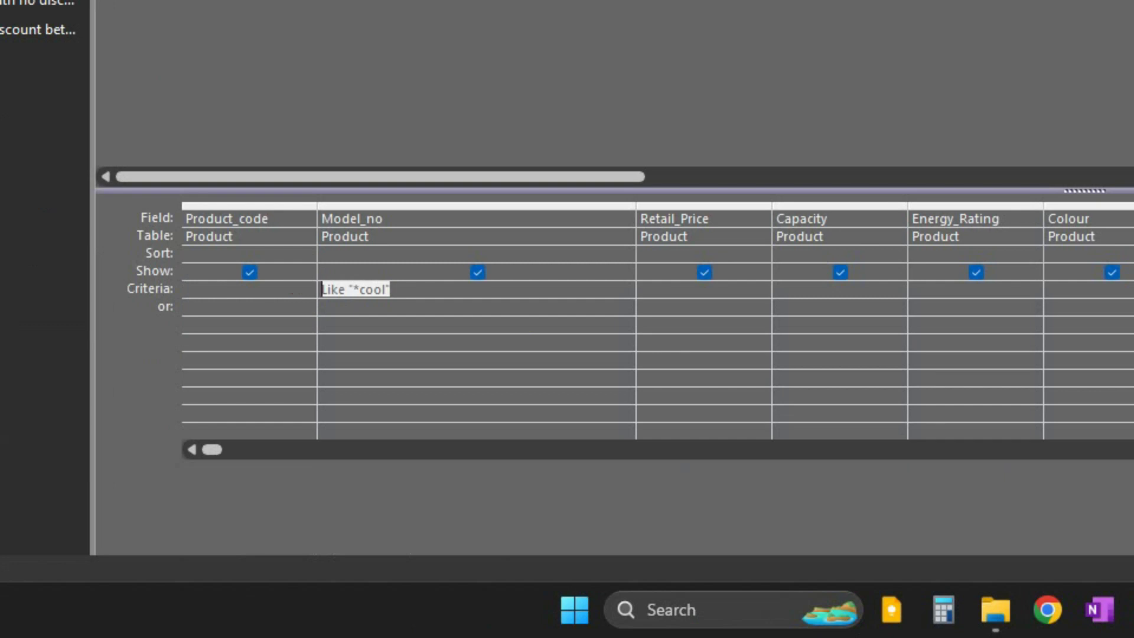
text(M*)
key(alt+Tab)
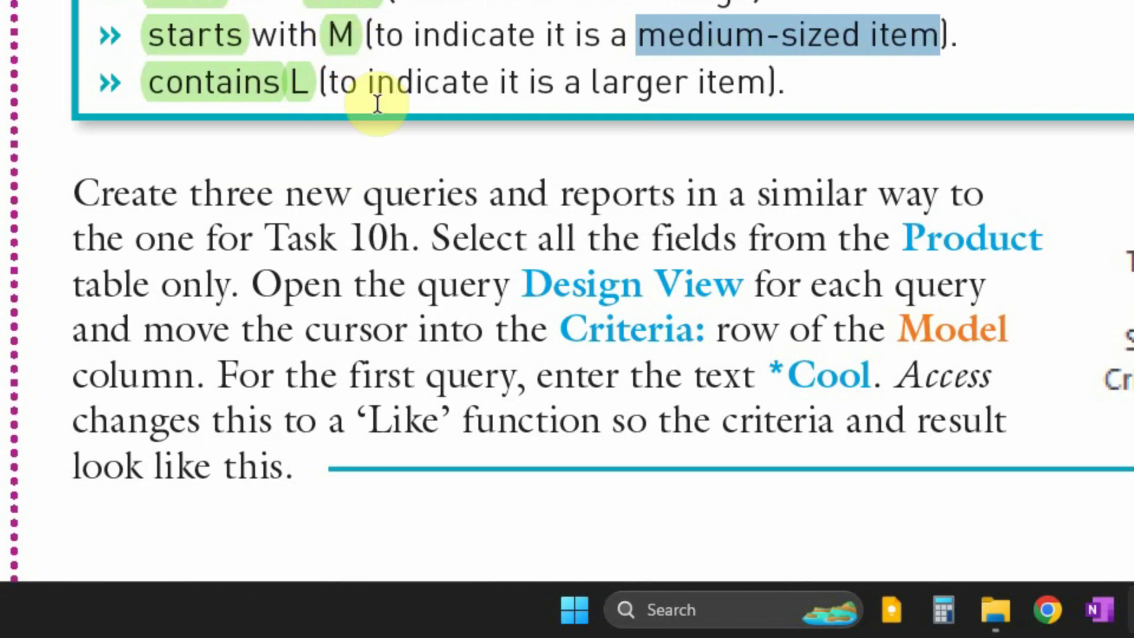
key(alt+Tab)
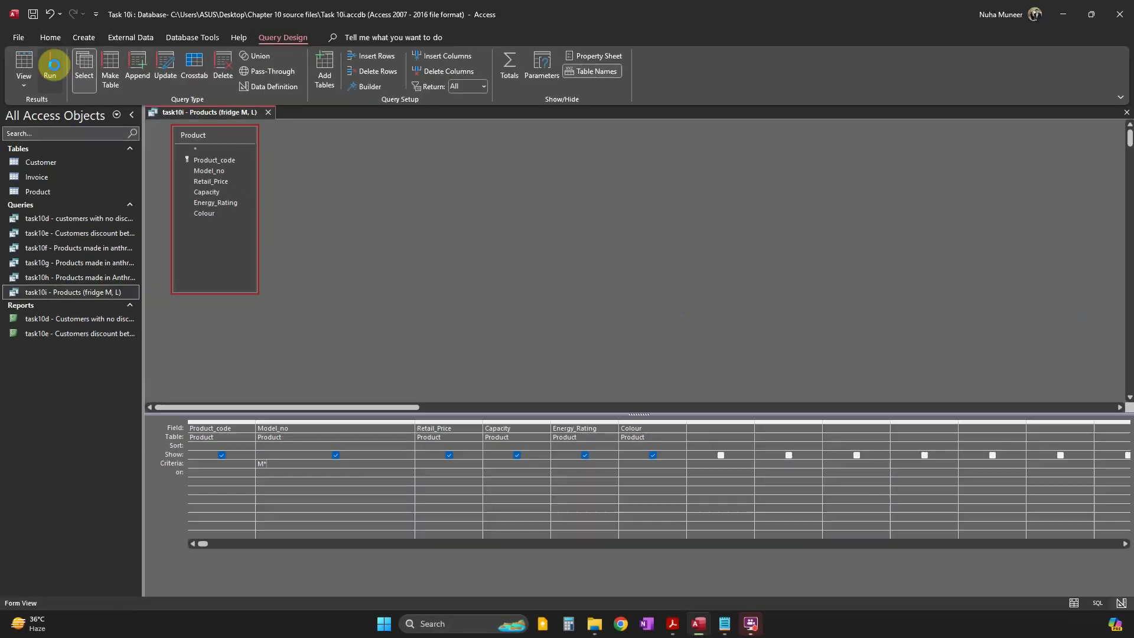
click(56, 68)
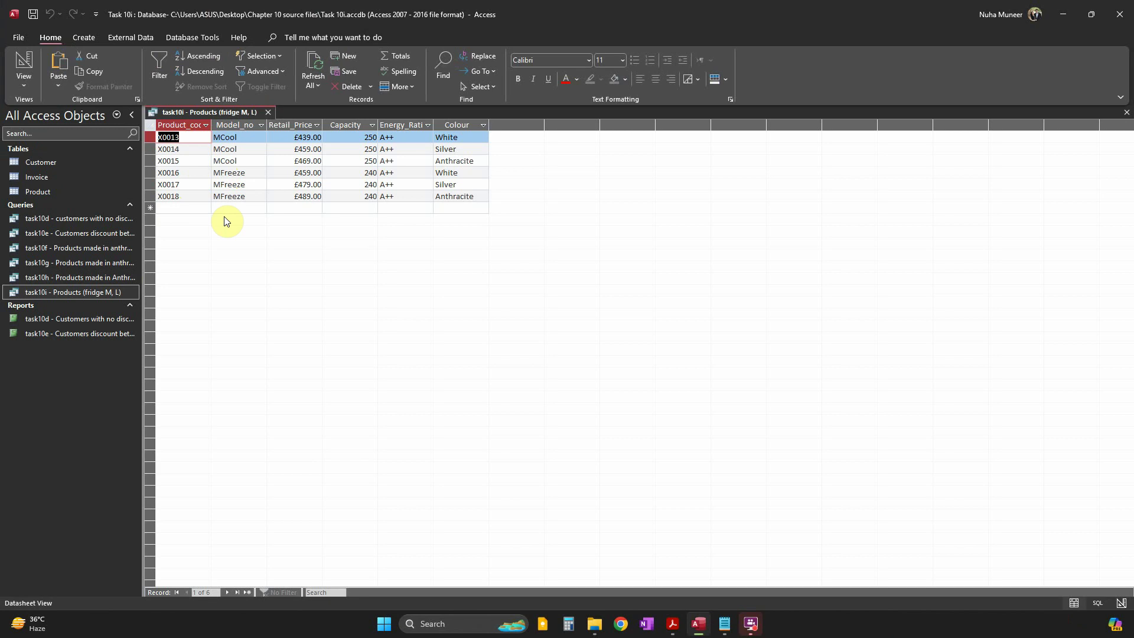
- Add *cool as an alternative (or) criterion for Model_no and run the query
click(25, 66)
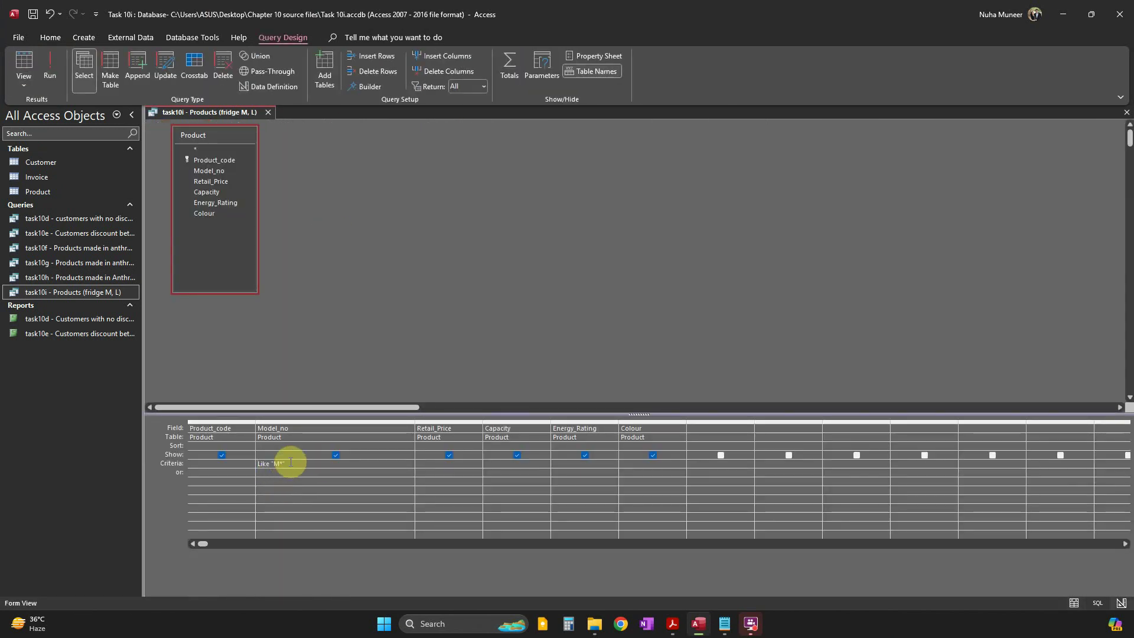
click(270, 476)
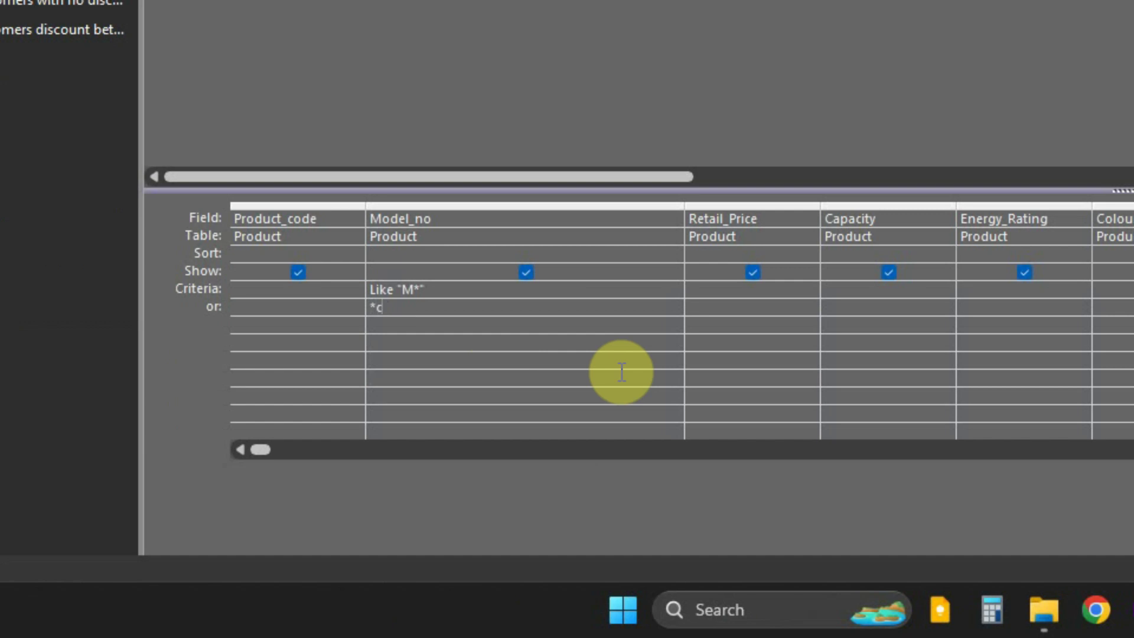
text(ool)
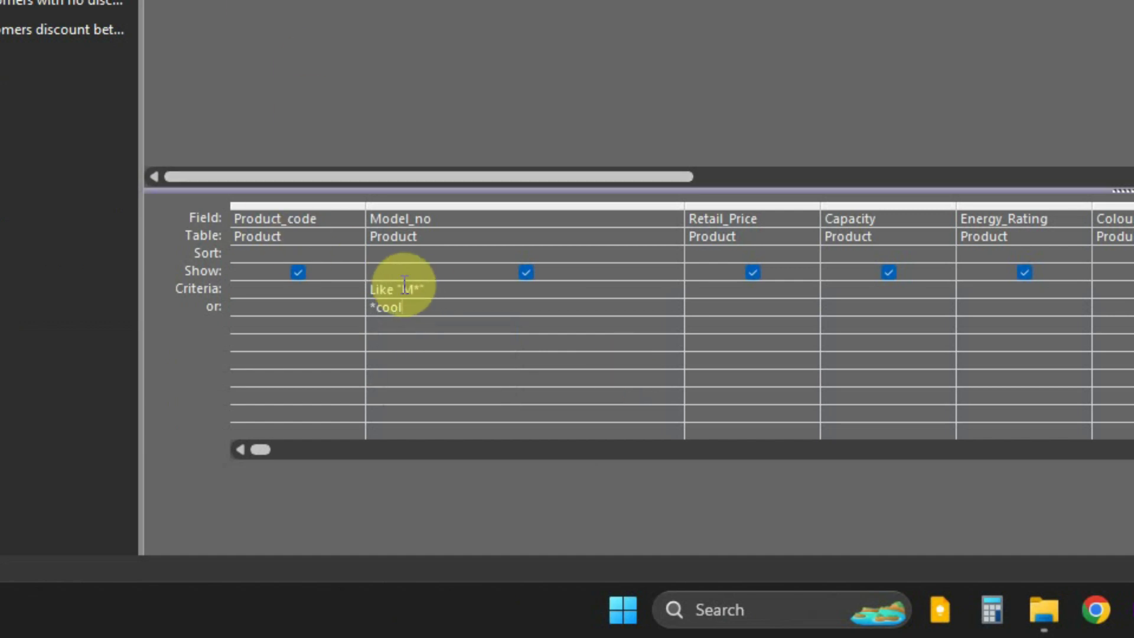
click(49, 64)
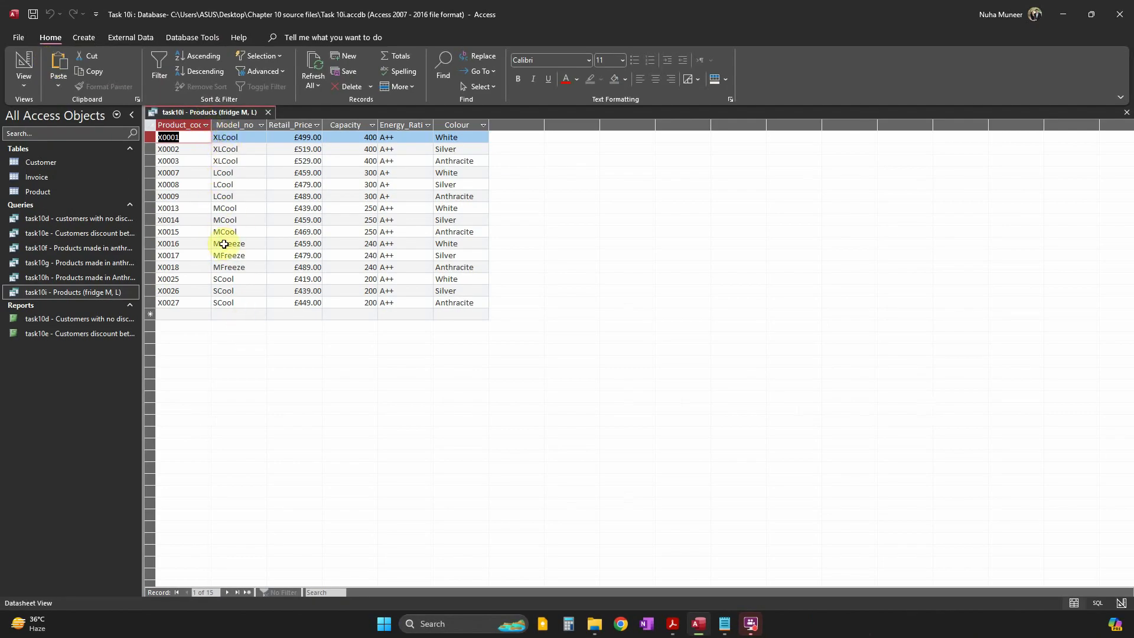
- Check the third condition in the Task 10i PDF and add *l* as another alternative criterion for Model_no in the query design
click(24, 65)
key(alt+Tab)
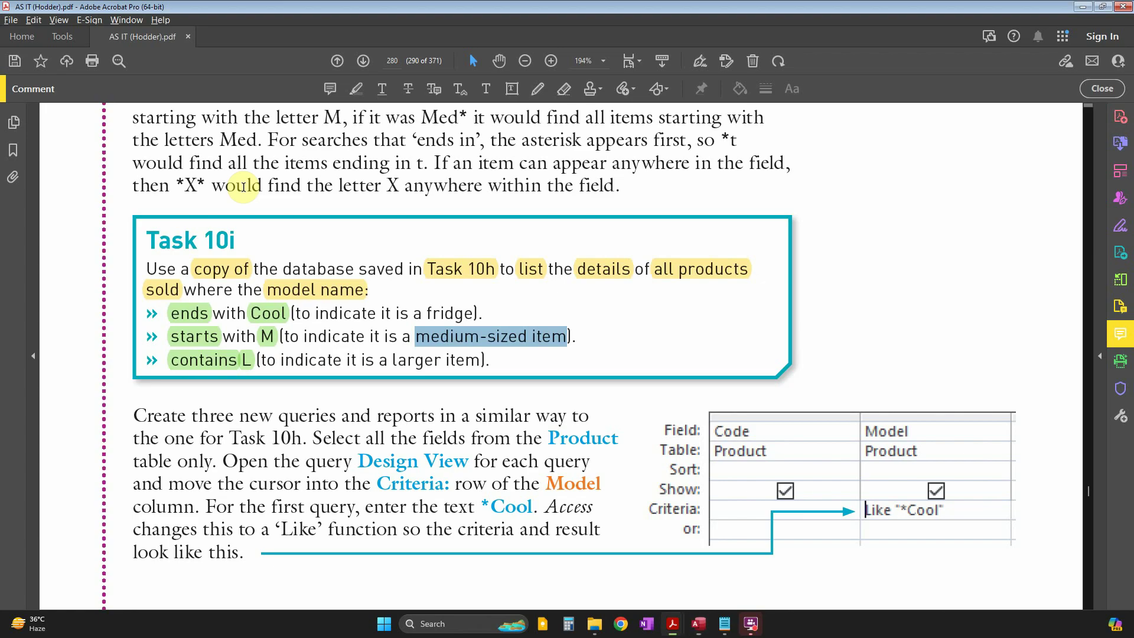
click(211, 367)
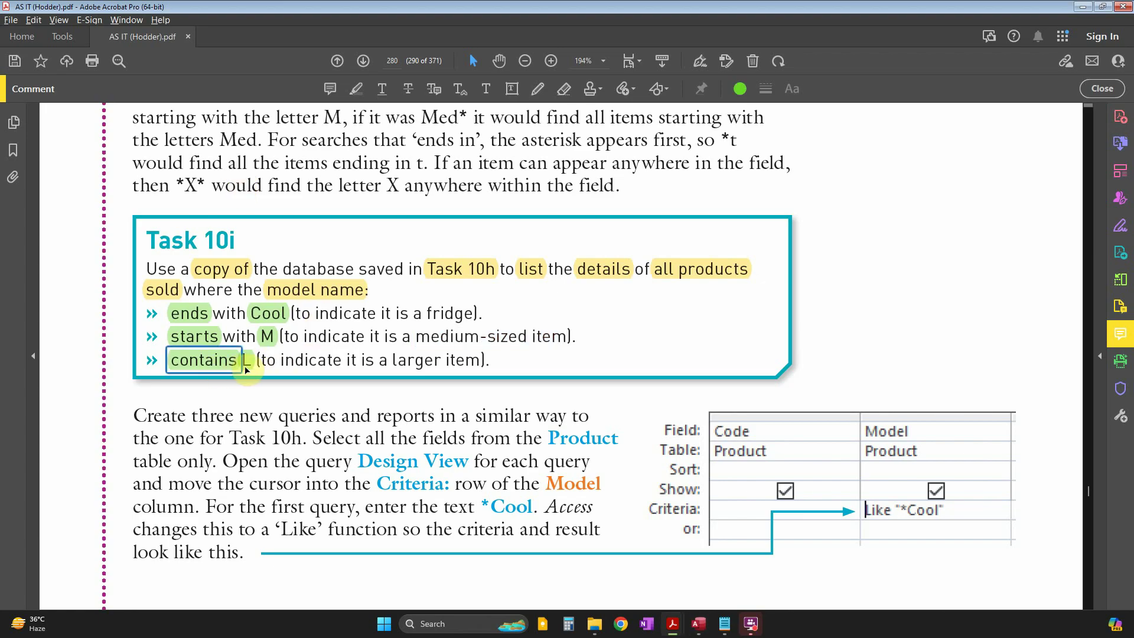
click(246, 365)
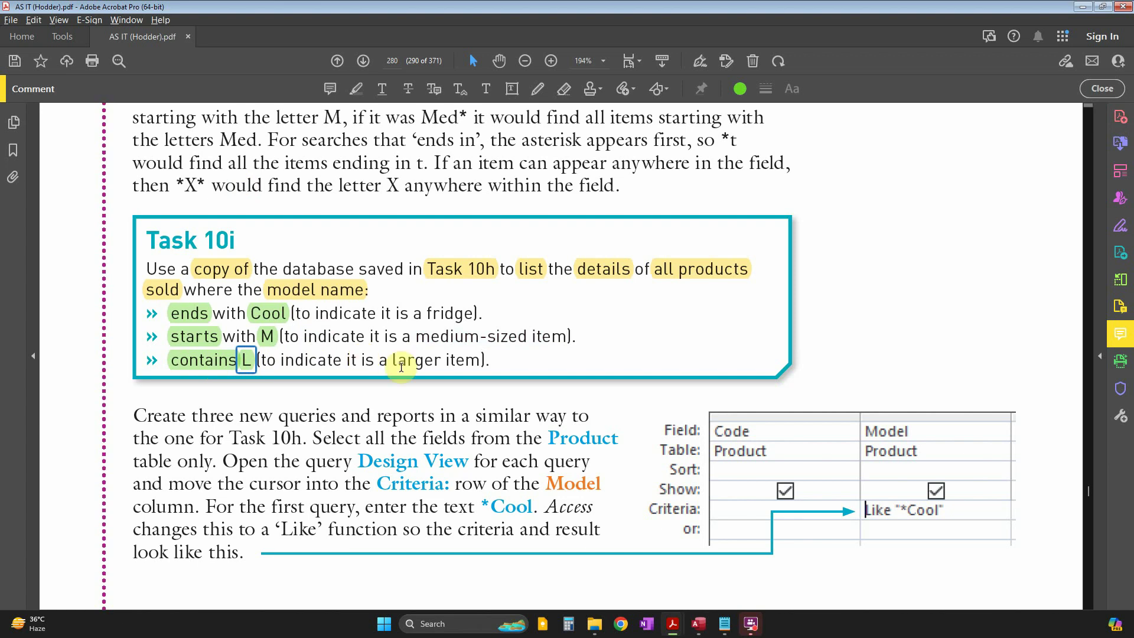
drag(392, 359, 479, 360)
key(alt+Tab)
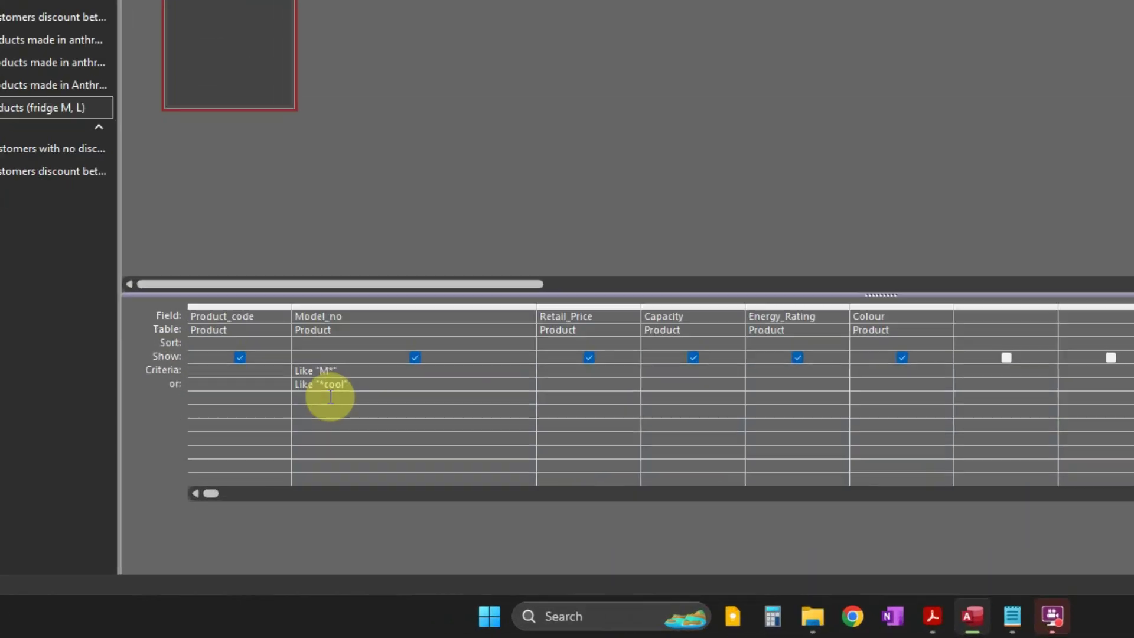
click(331, 397)
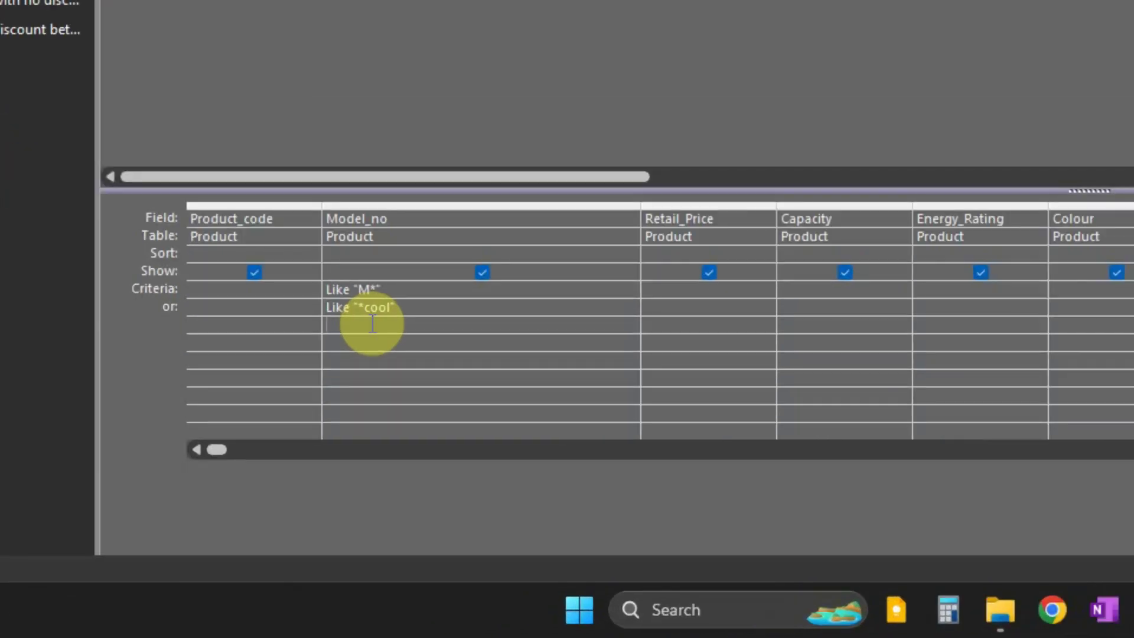
text(*l*)
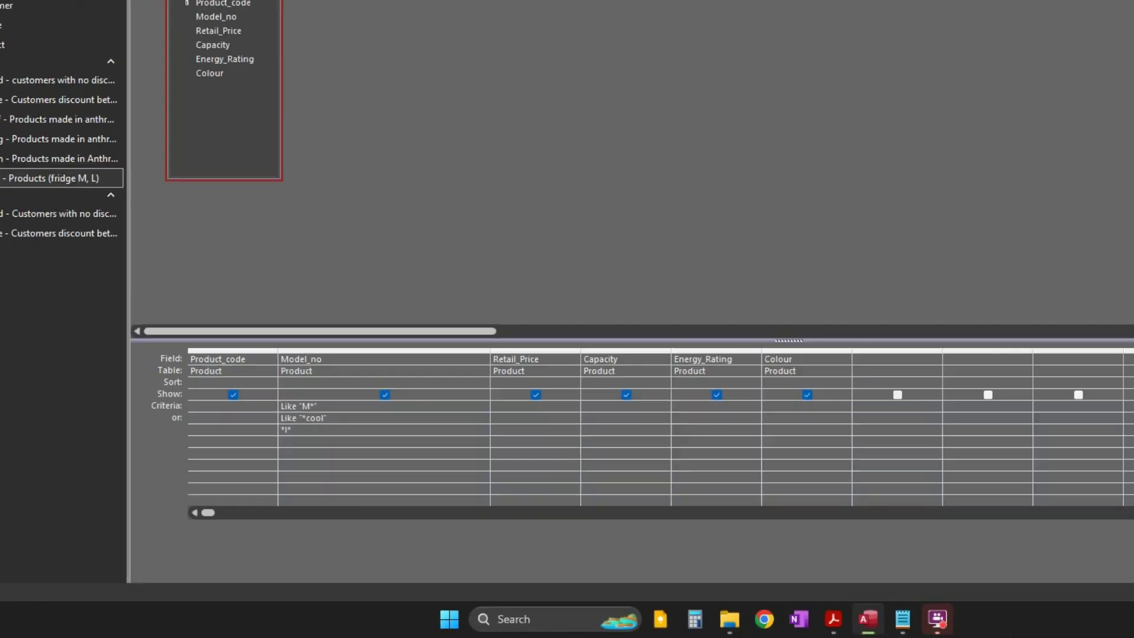
- Run the query with the three alternative Model_no criteria and compare the result with the Task 10i conditions in the PDF
click(50, 78)
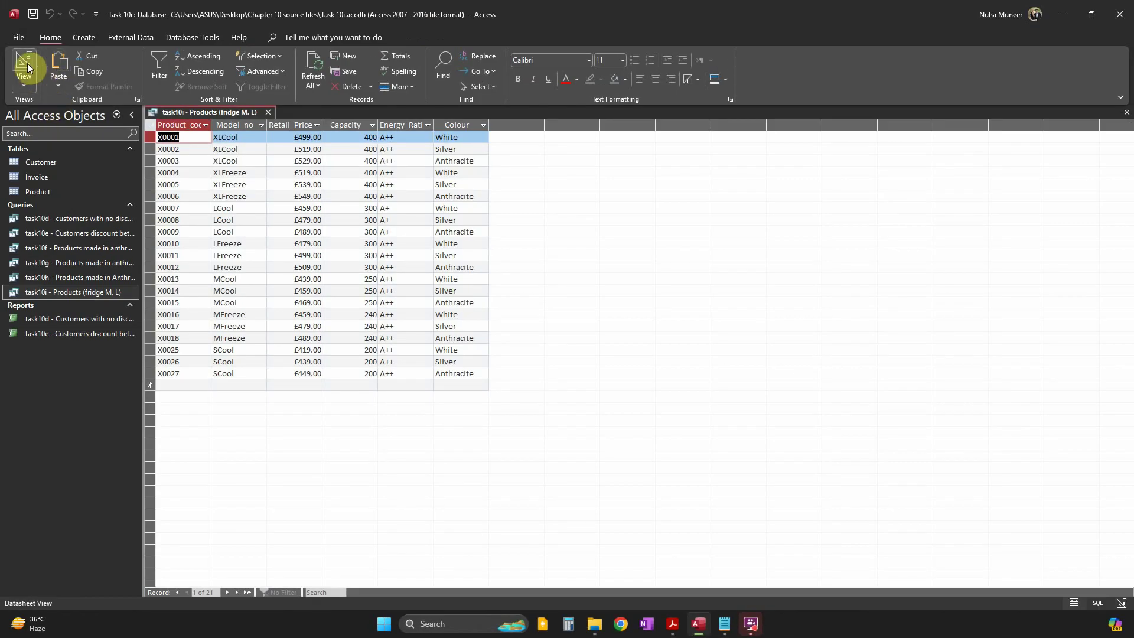
key(alt+Tab)
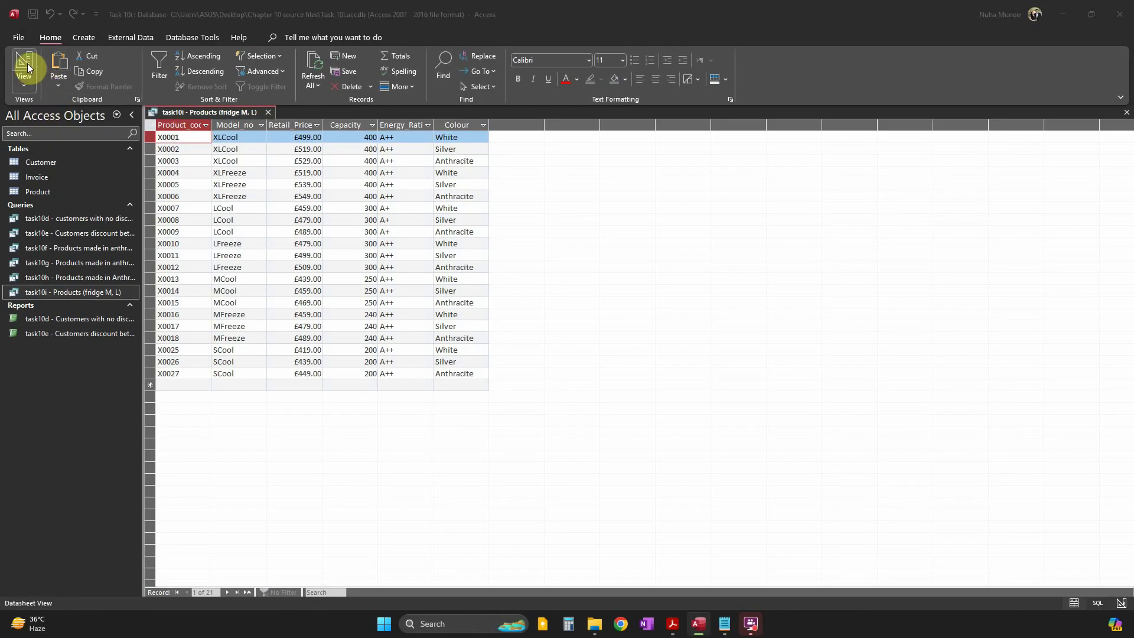
key(alt+Tab)
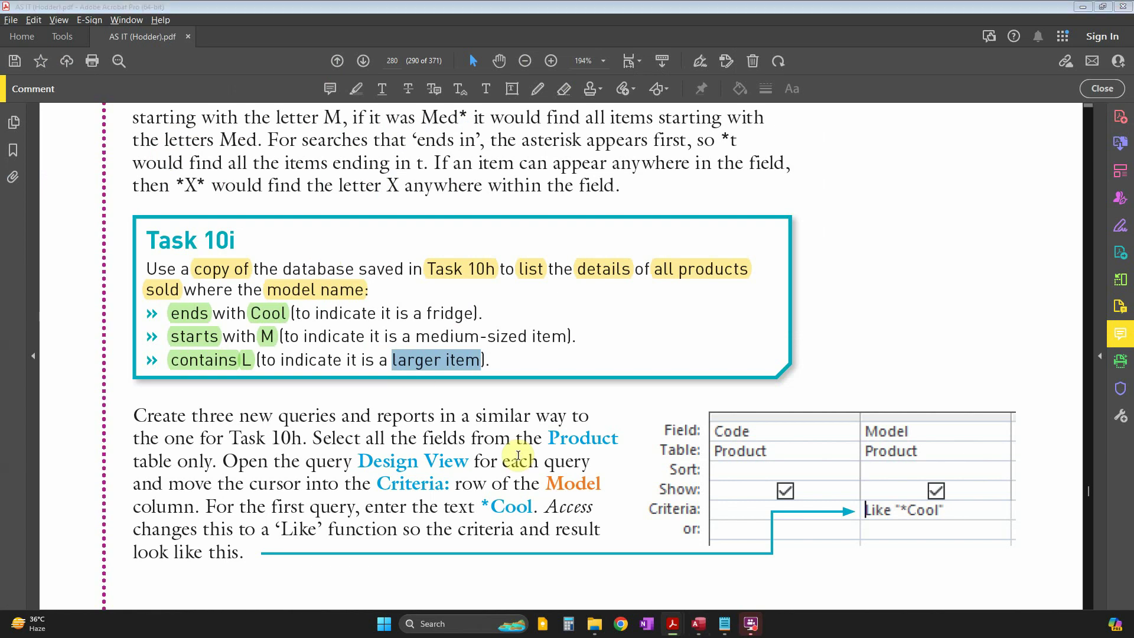
- Return to the Access query in Design View and widen the Model_no column
key(alt+Tab)
click(23, 49)
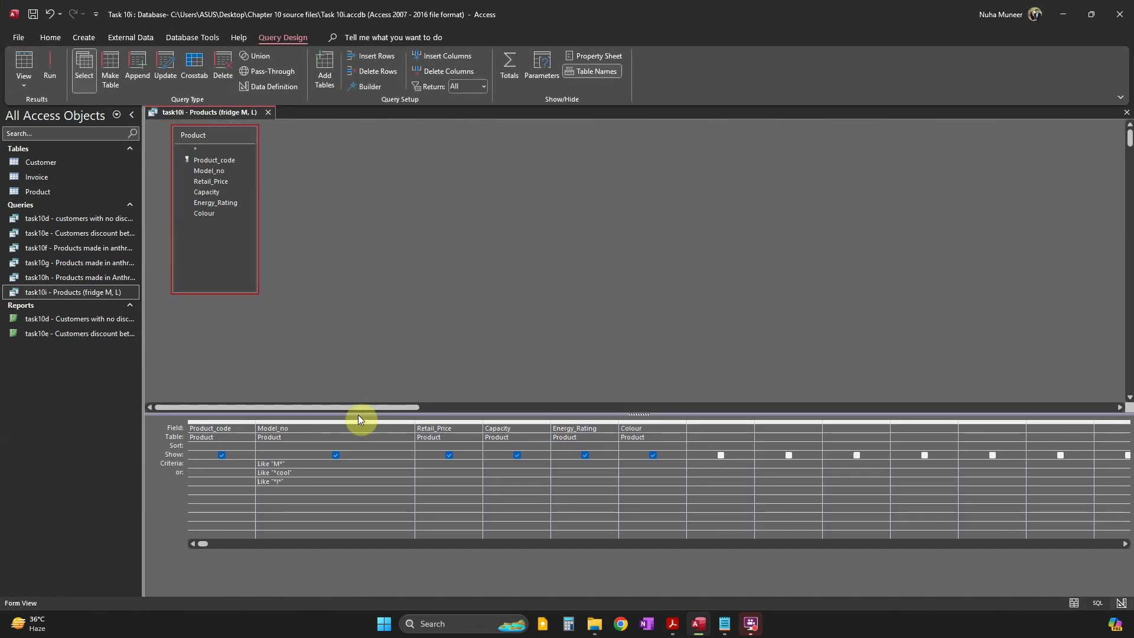
drag(413, 423, 534, 422)
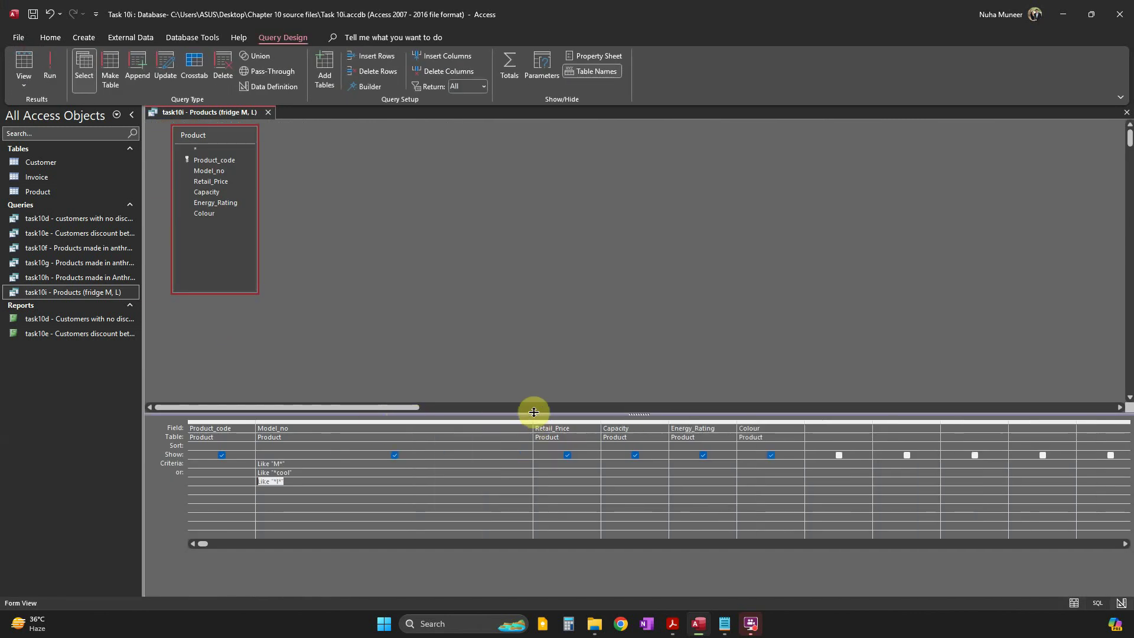
- Switch to the PDF and examine the more complex criteria that require L but exclude models starting with M or S
key(alt+Tab)
scroll(1076, 557, down, 10)
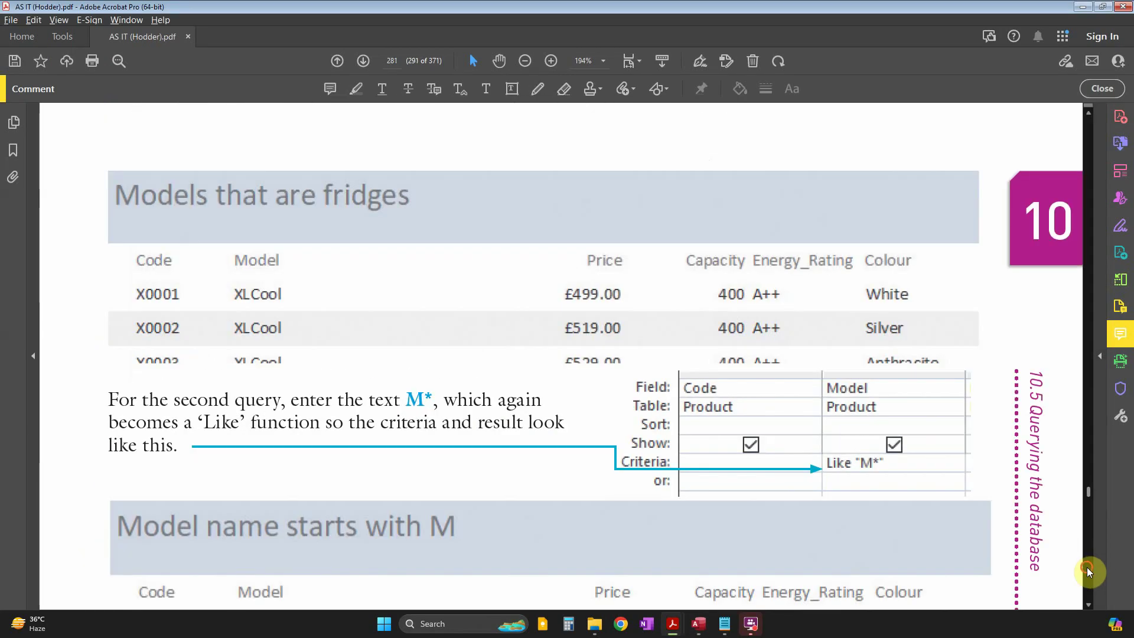
scroll(1089, 572, down, 5)
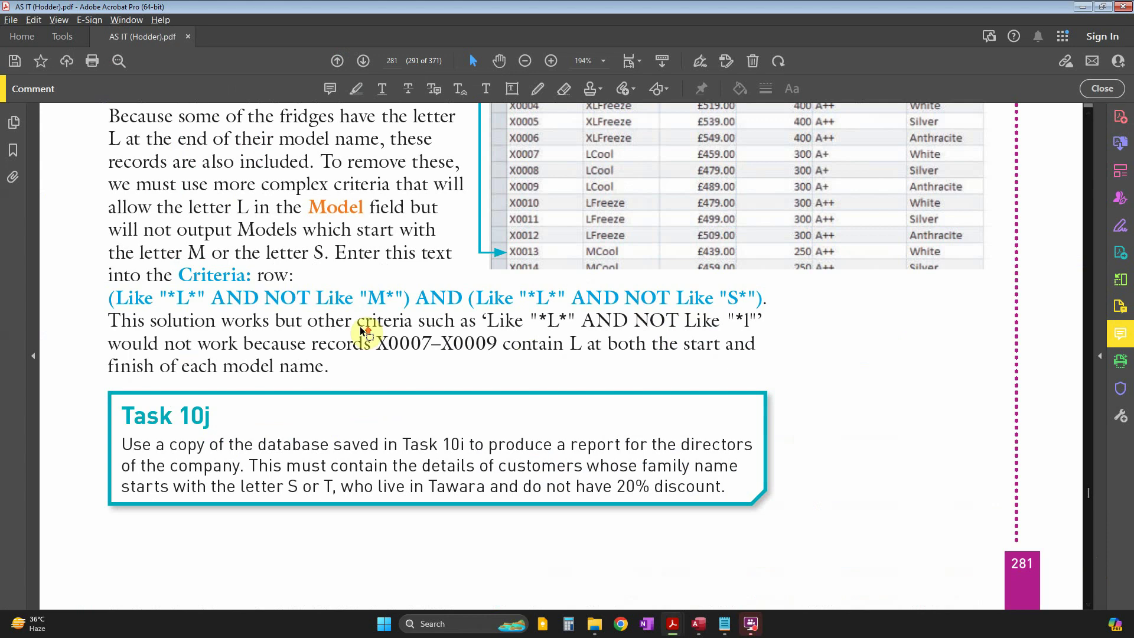
ctrl+scroll(367, 321, up, 3)
ctrl+scroll(368, 325, down, 2)
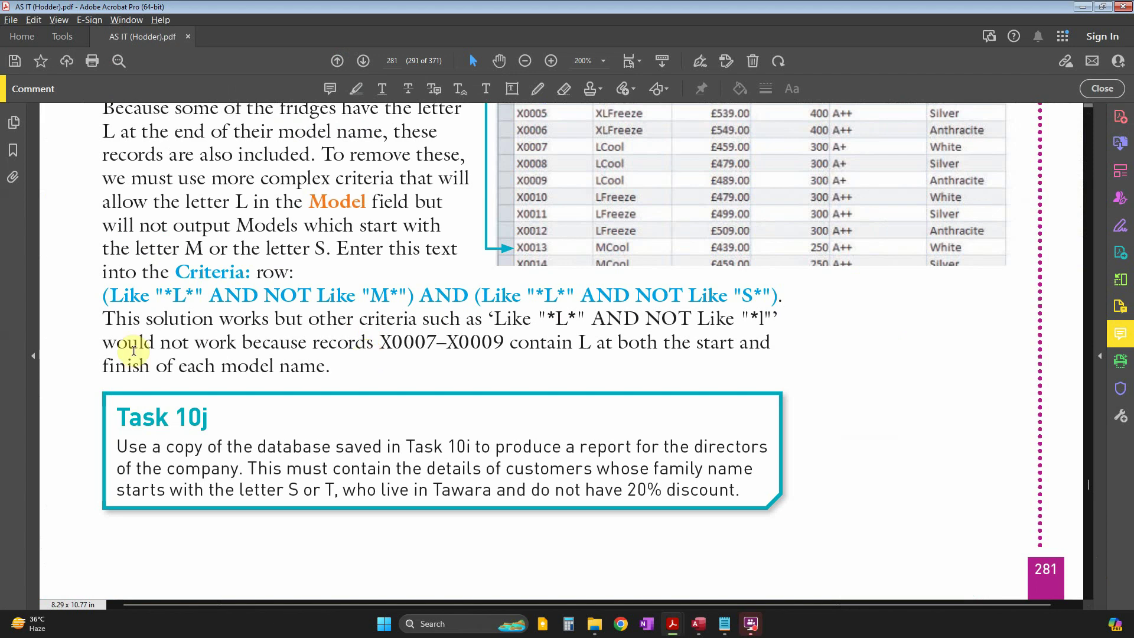
drag(107, 295, 190, 296)
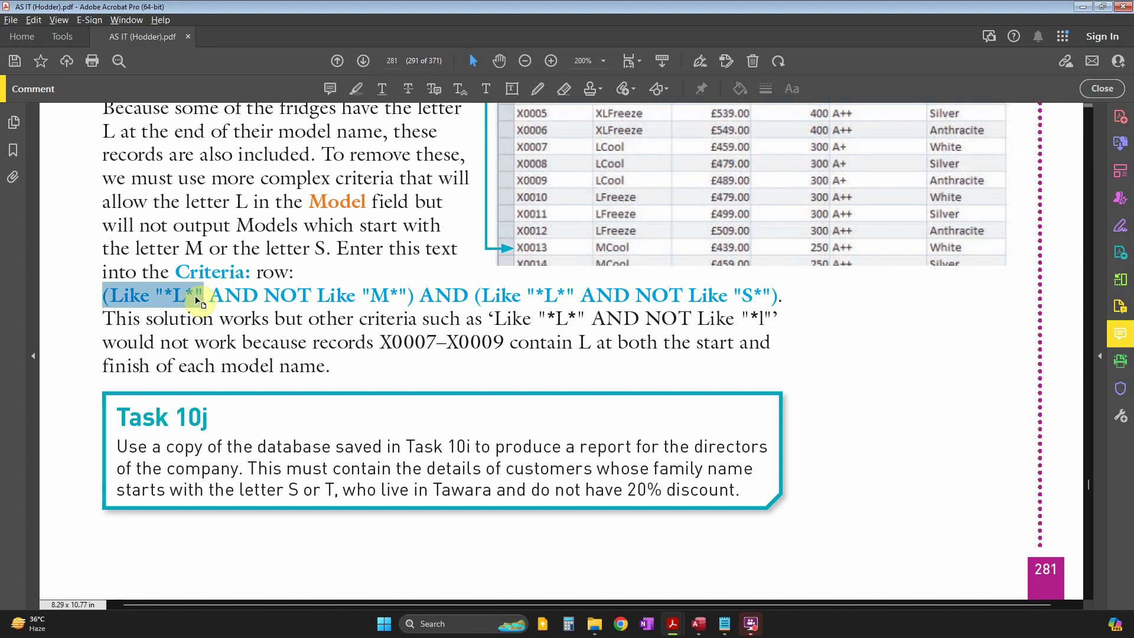
drag(402, 295, 361, 296)
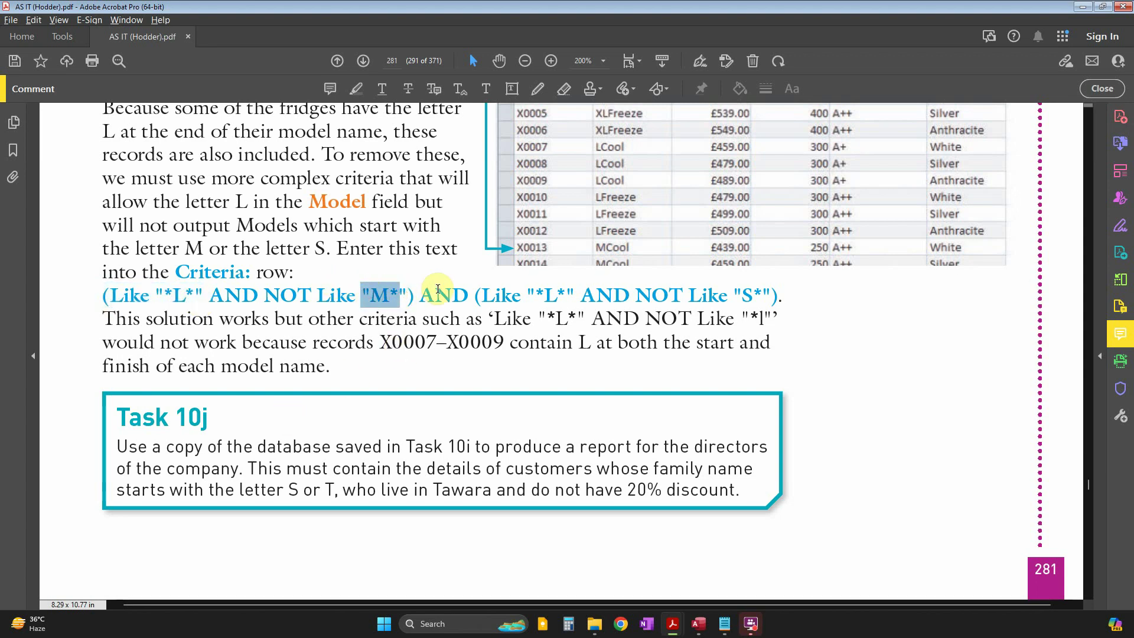
double_click(437, 294)
drag(525, 295, 573, 294)
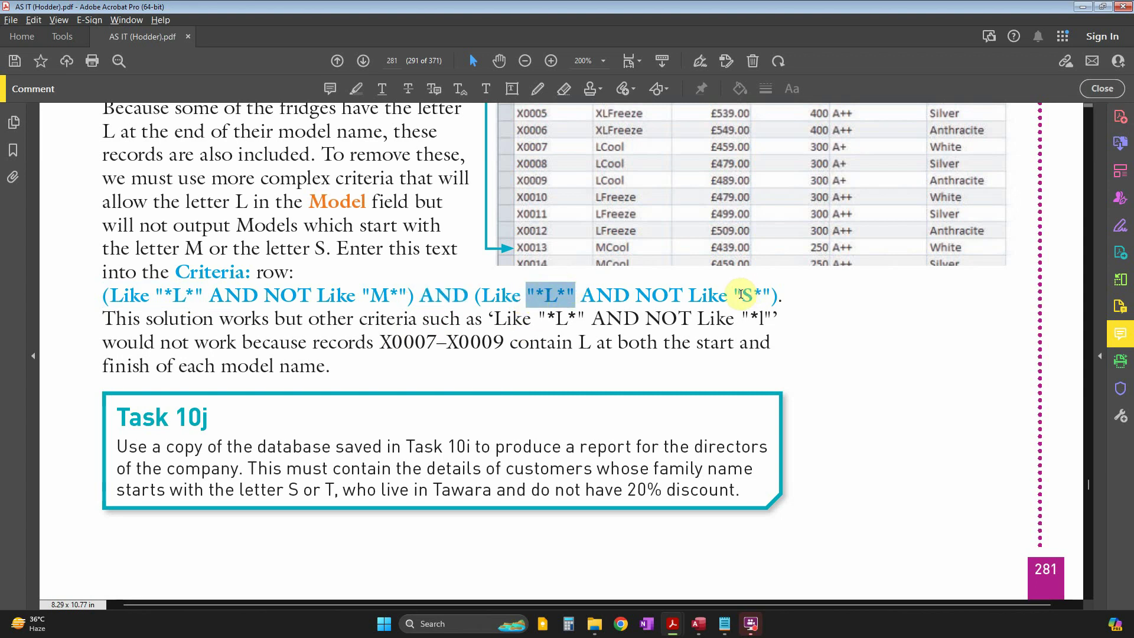
drag(734, 294, 764, 294)
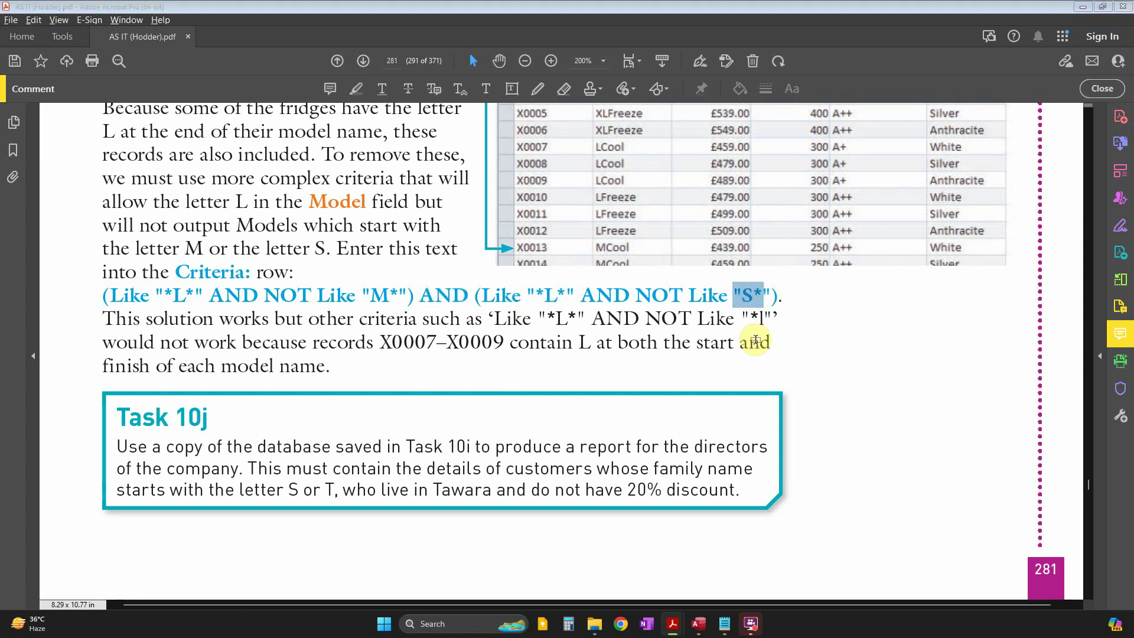
- Switch back to Access and clear all the Model_no criteria from the query design
key(alt+Tab)
click(300, 480)
drag(303, 482, 209, 474)
key(Delete)
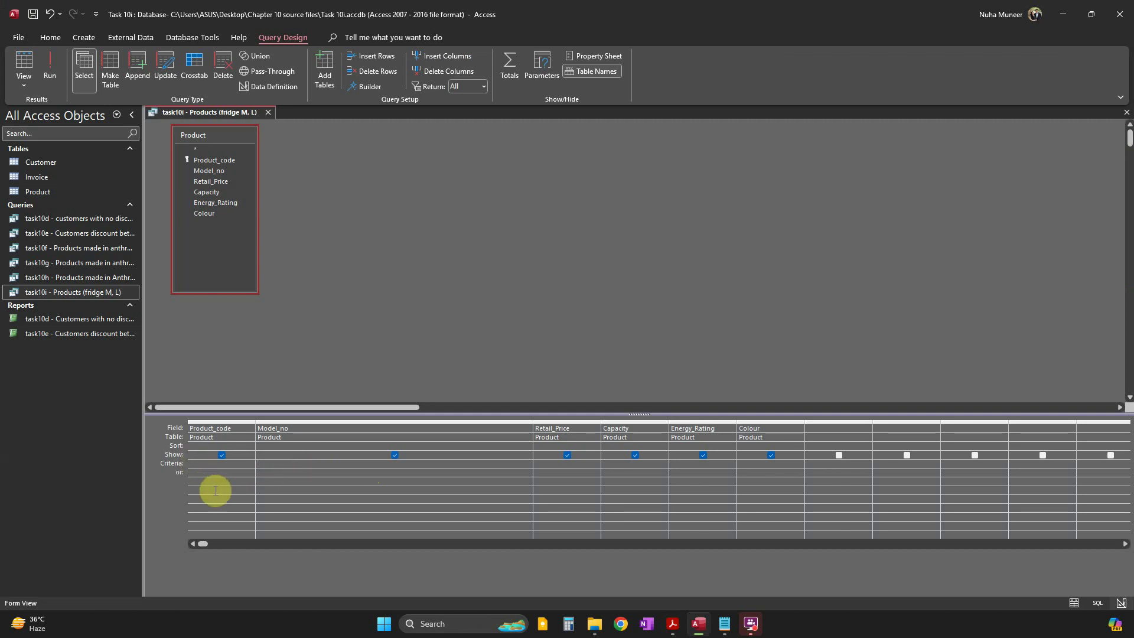
- Check the *L* pattern in the PDF, enter *L* as the Model_no criterion in Access and run the query
key(alt+Tab)
drag(164, 295, 193, 299)
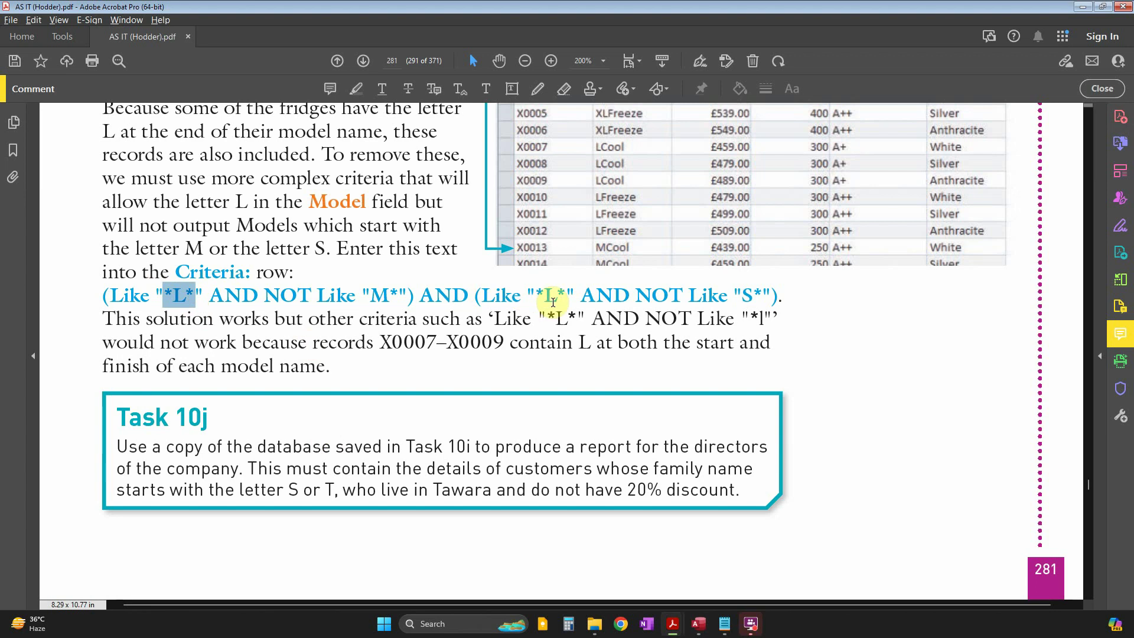
drag(564, 295, 536, 295)
key(alt+Tab)
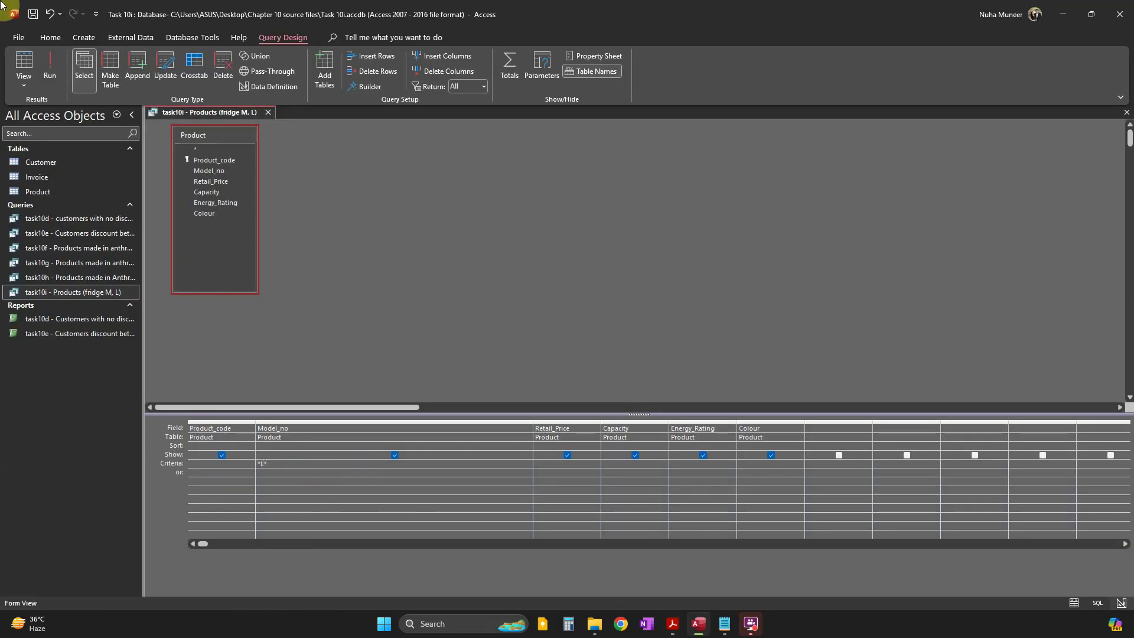
click(48, 66)
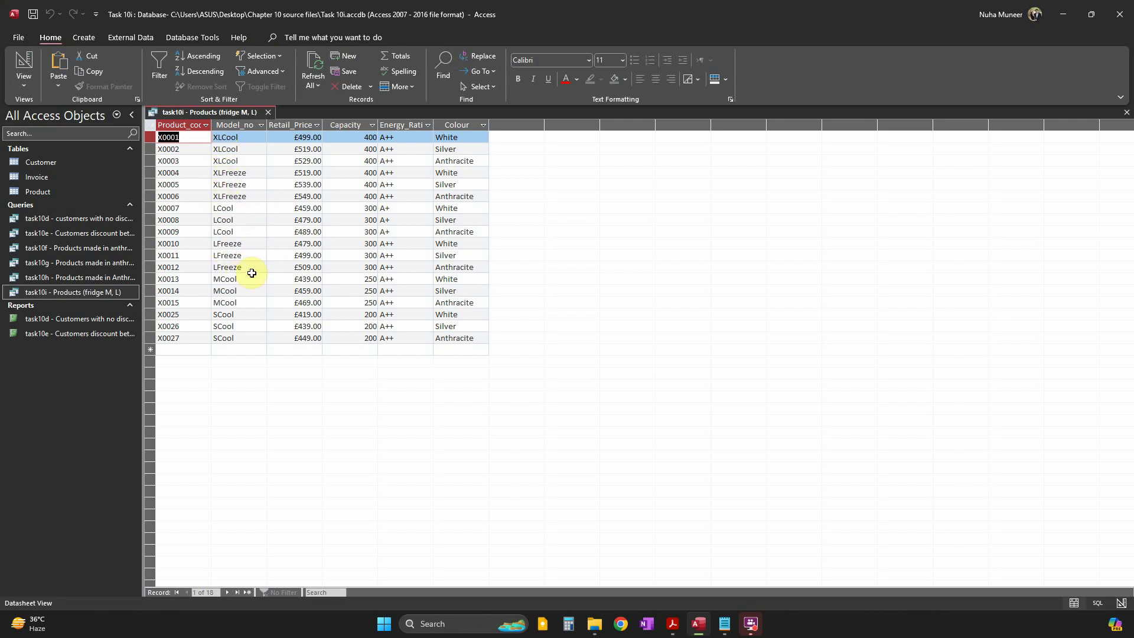
- Check the M* and S* exclusions in the PDF, append "and not M*" to the Model_no criterion in Access and run the query
key(alt+Tab)
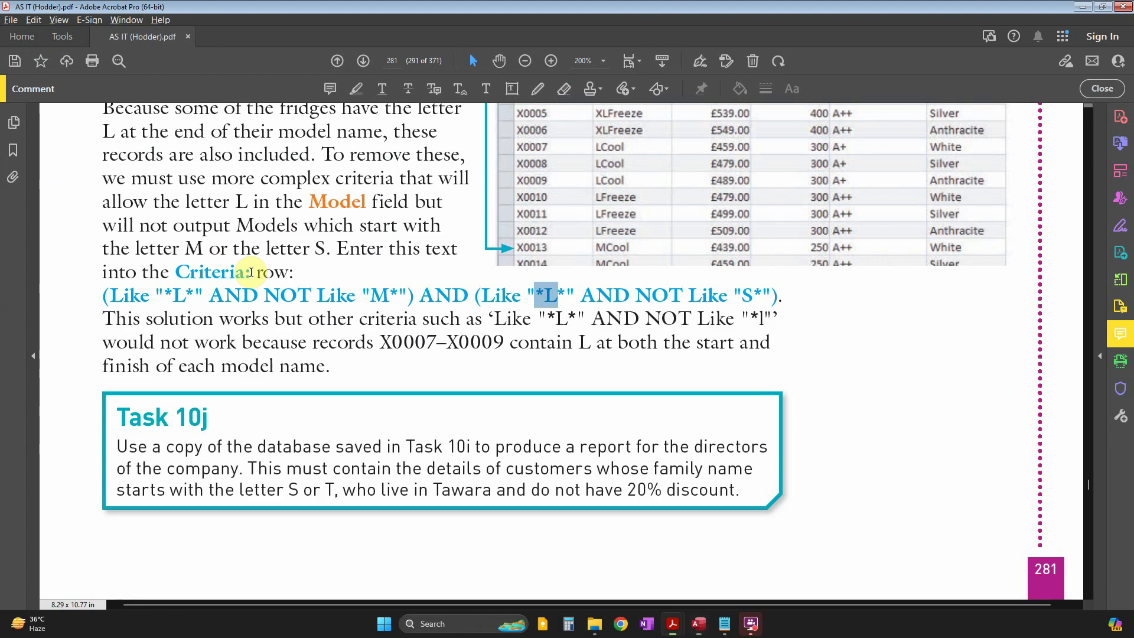
double_click(749, 295)
double_click(367, 294)
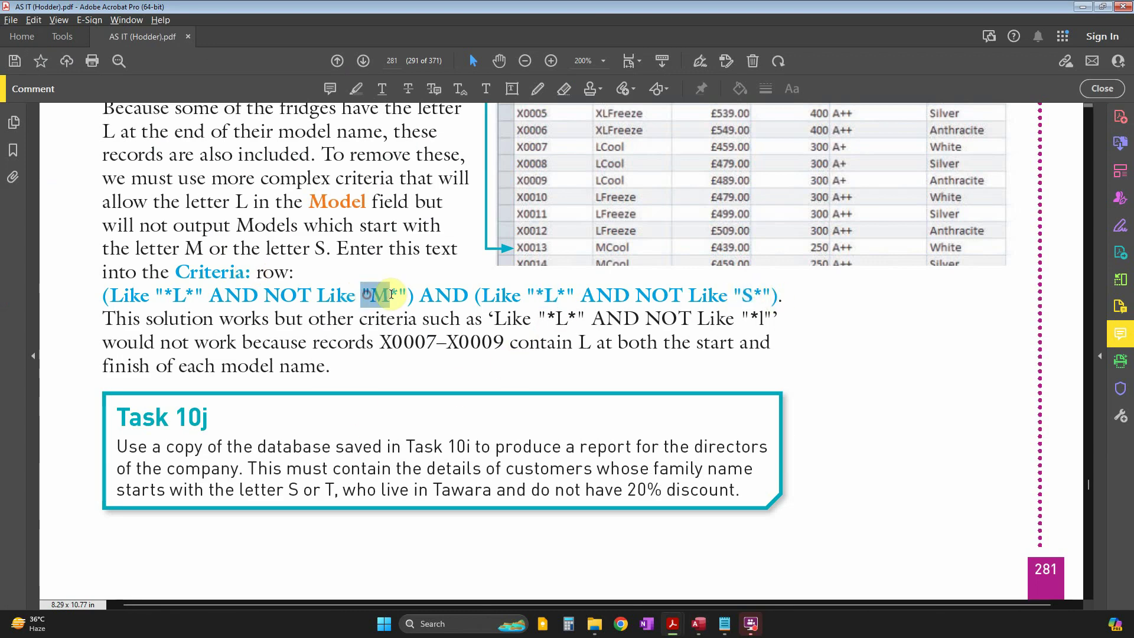
key(alt+Tab)
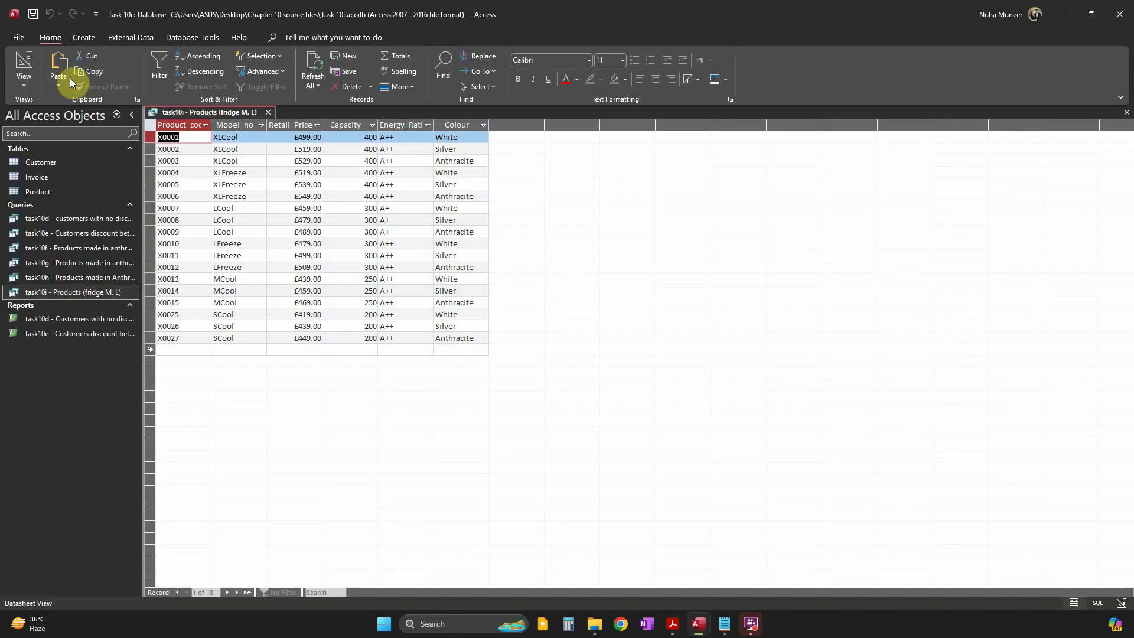
click(25, 63)
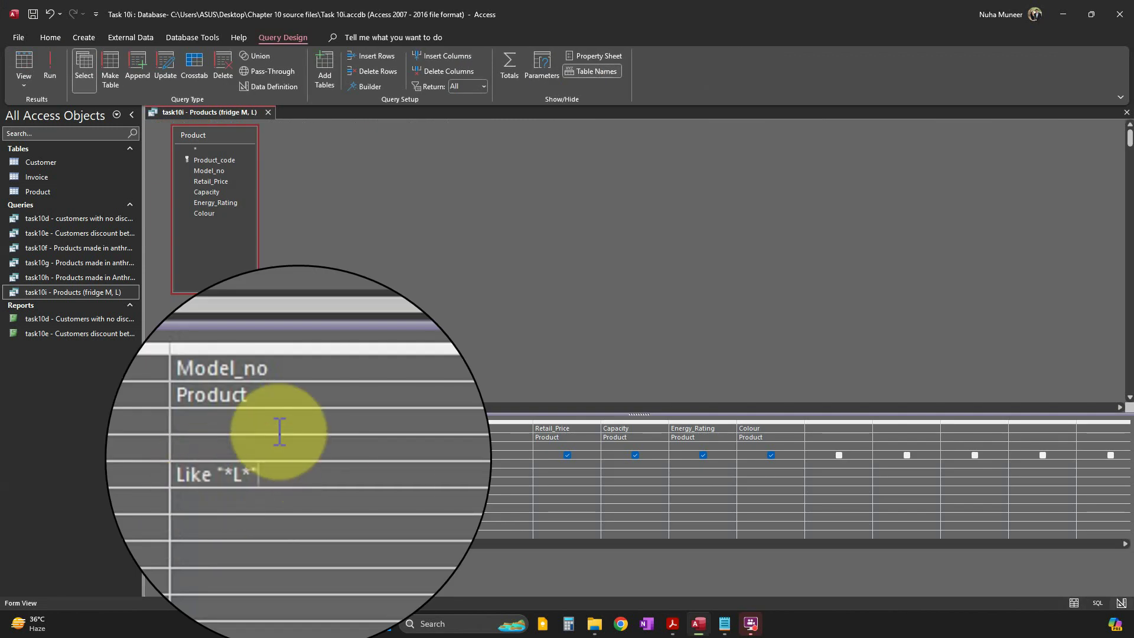
text(and not)
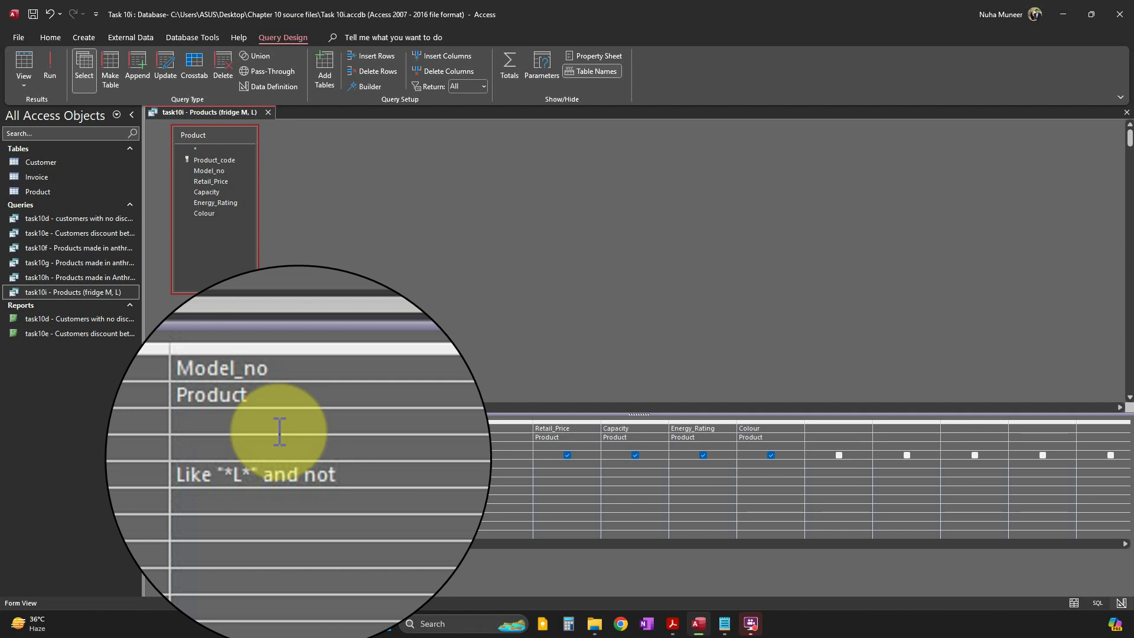
text( M*)
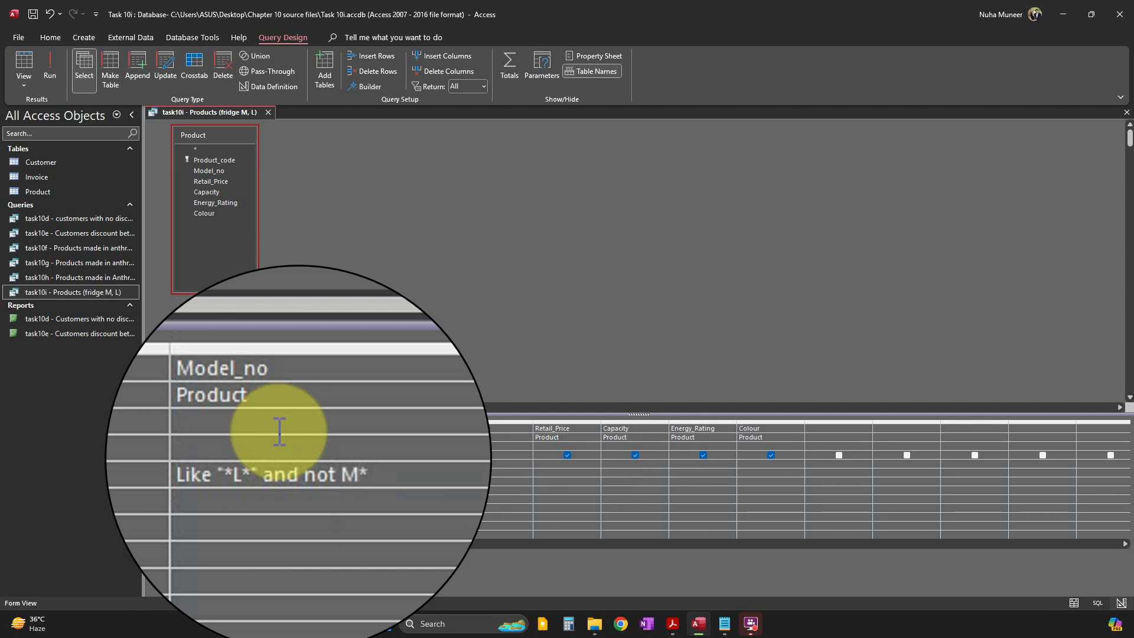
click(49, 66)
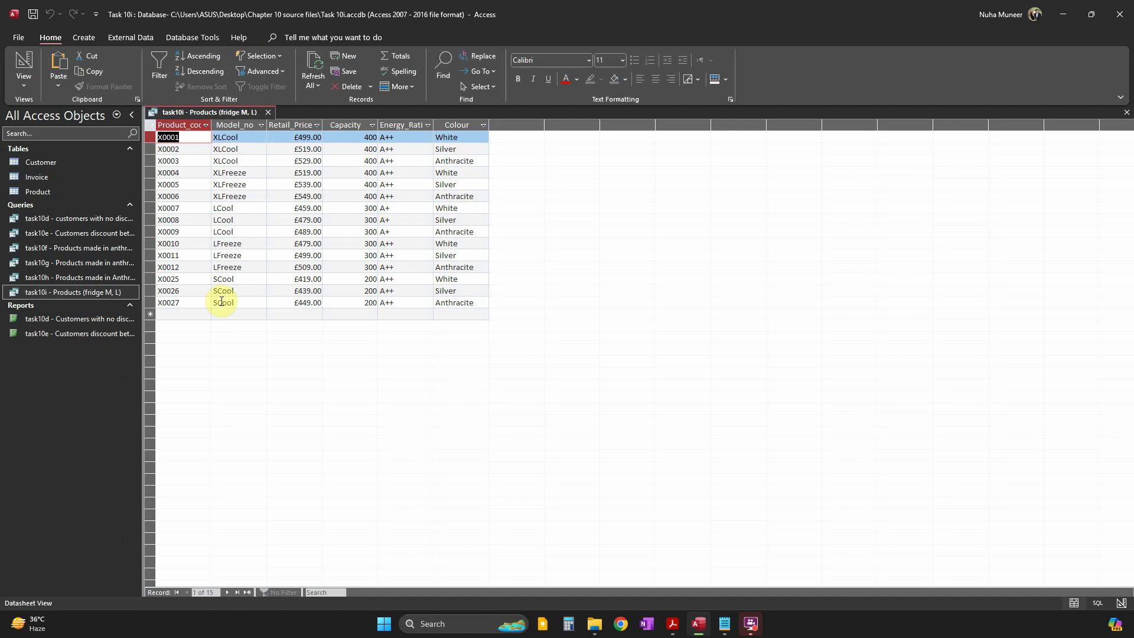
- In the query design, enclose the existing Model_no criterion in parentheses and append "and (*L* and not S*)"
click(25, 69)
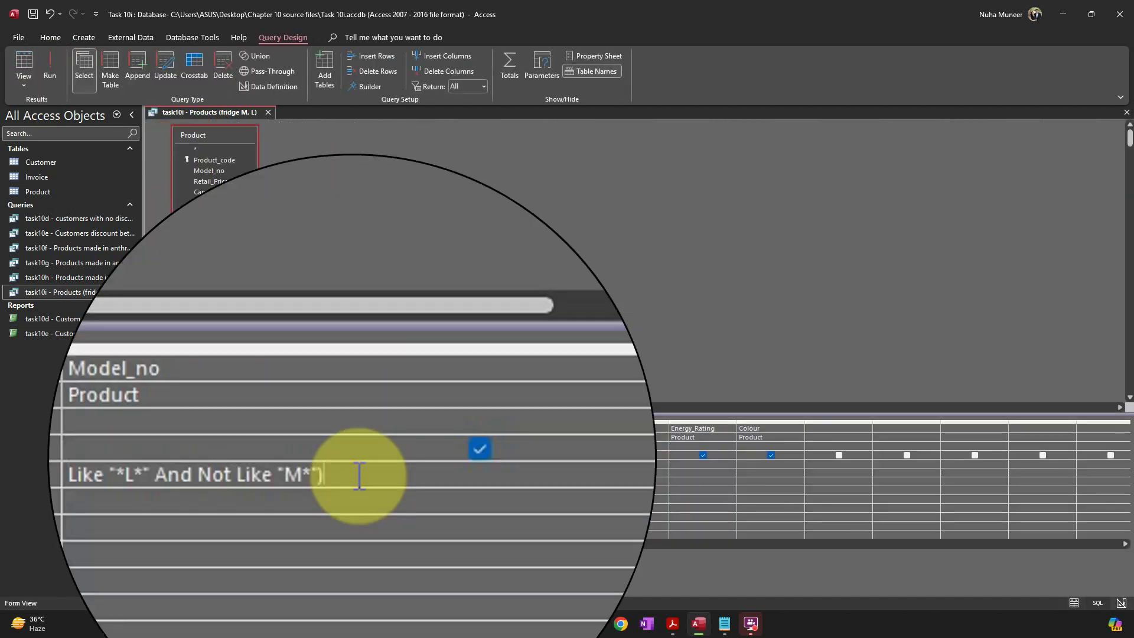
click(67, 473)
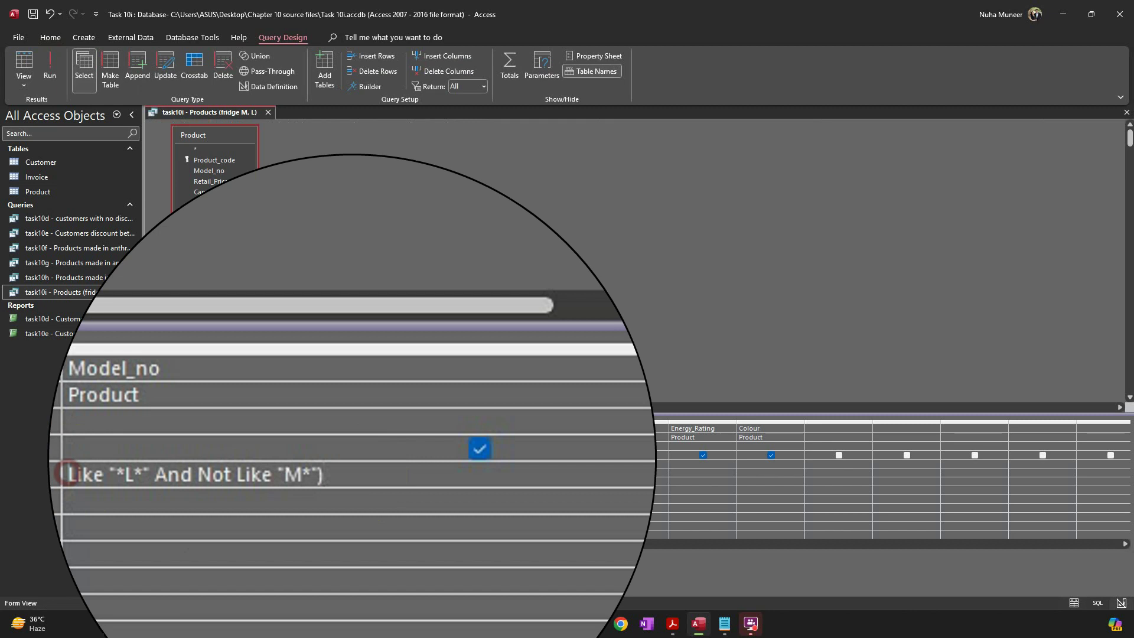
text(()
click(373, 479)
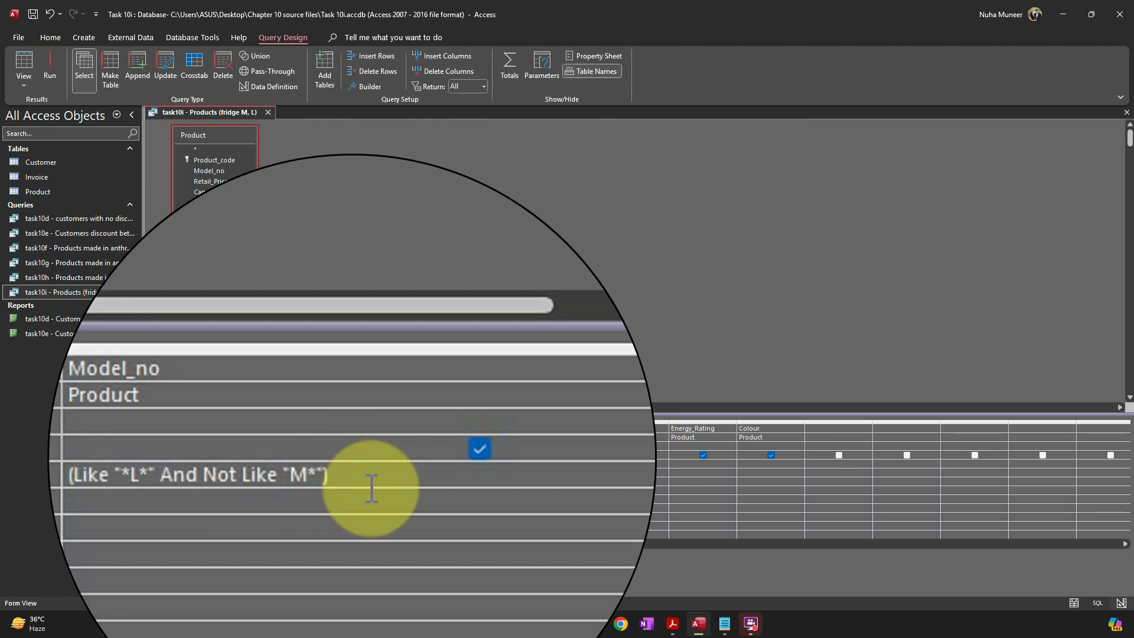
text(and )
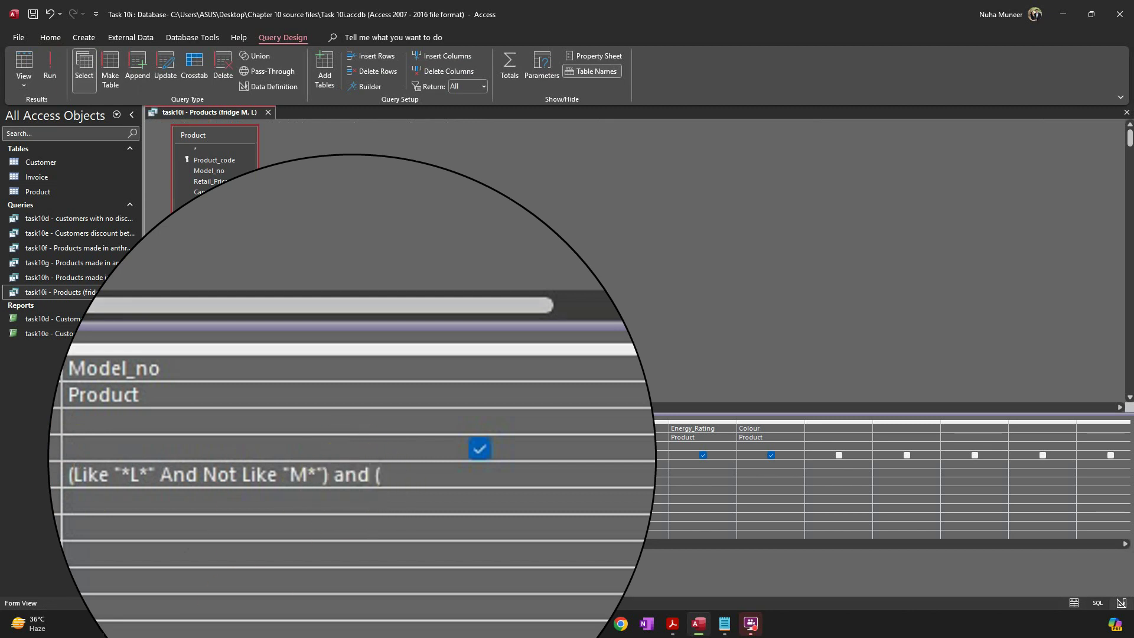
text((*L* and not)
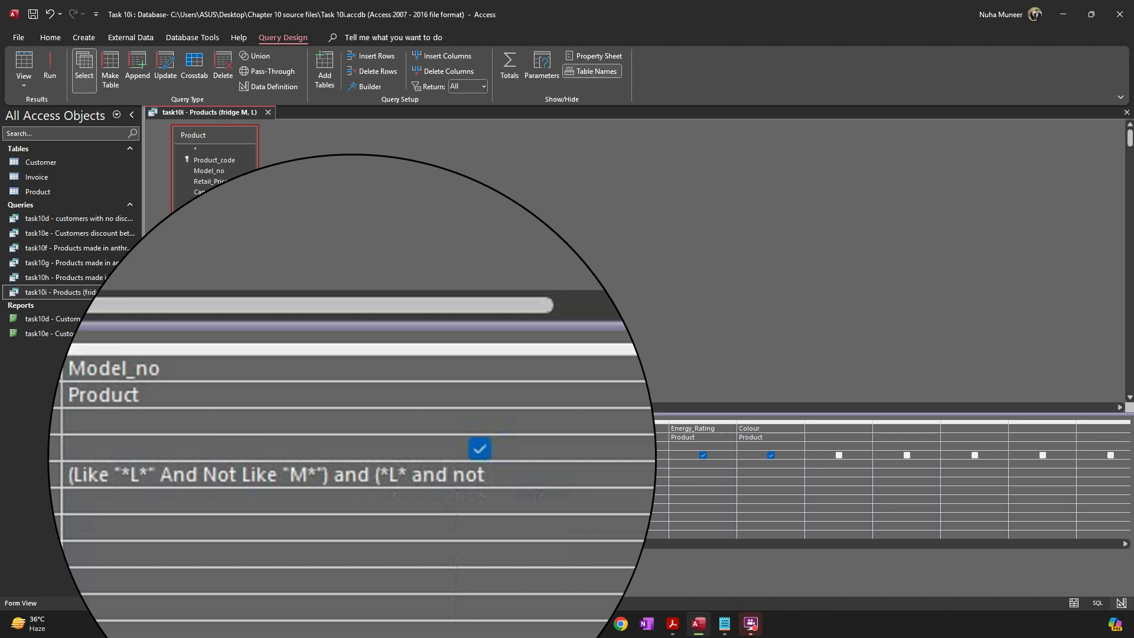
text( S*))
- Insert the Like operator before *L* and before S* in the second parenthesised part of the Model_no criterion
click(401, 522)
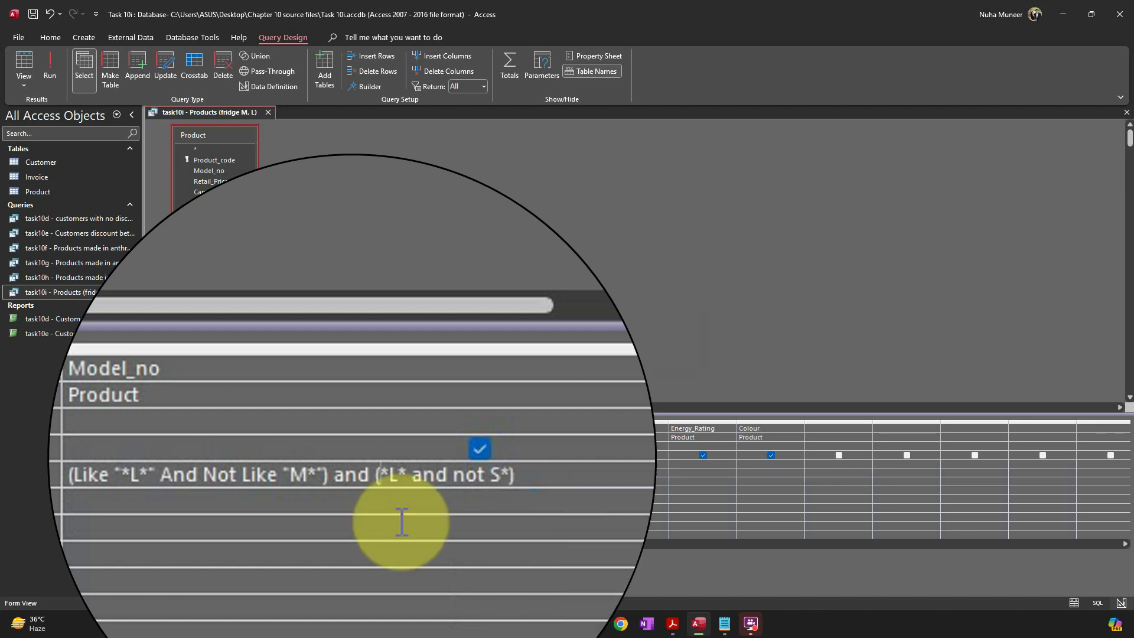
text(Like)
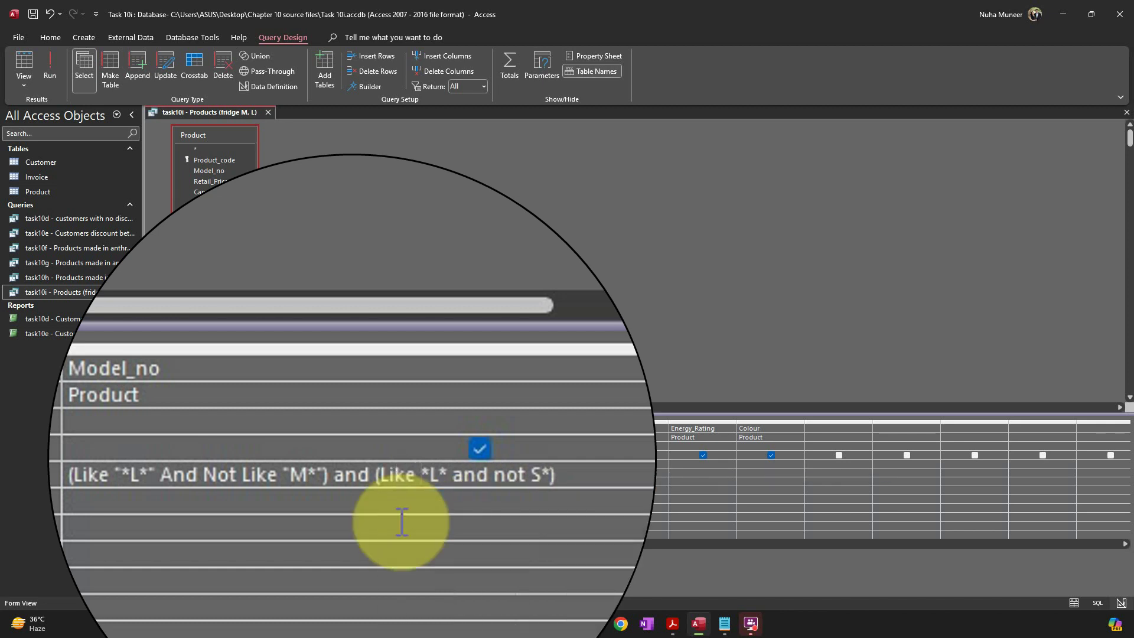
click(488, 480)
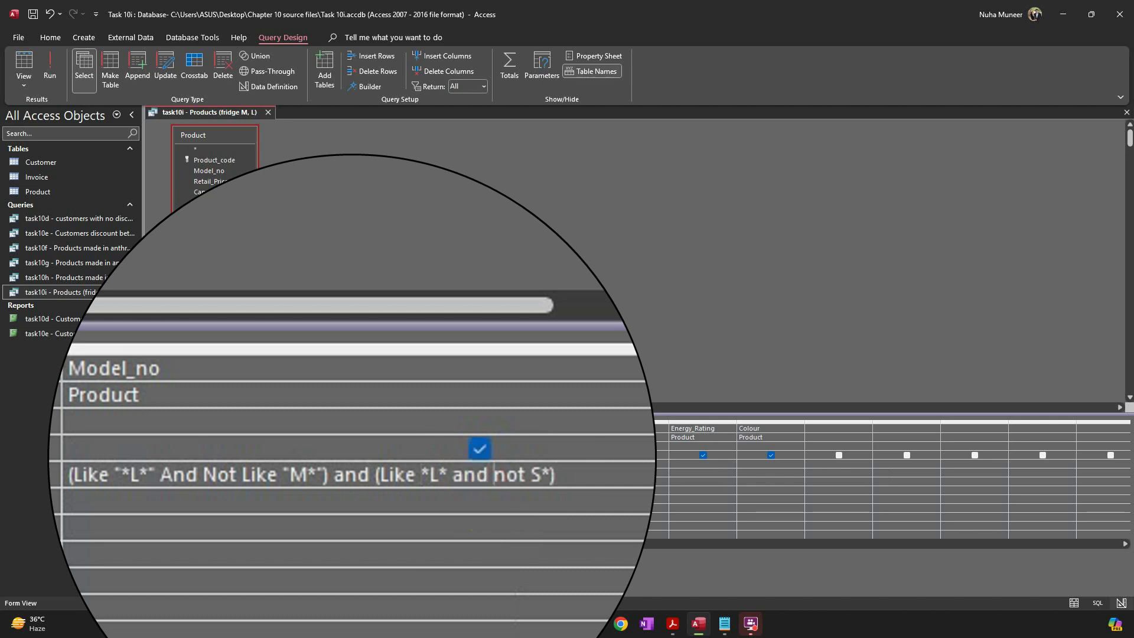
key(Right)
key(Right)
key(Right)
text(Like)
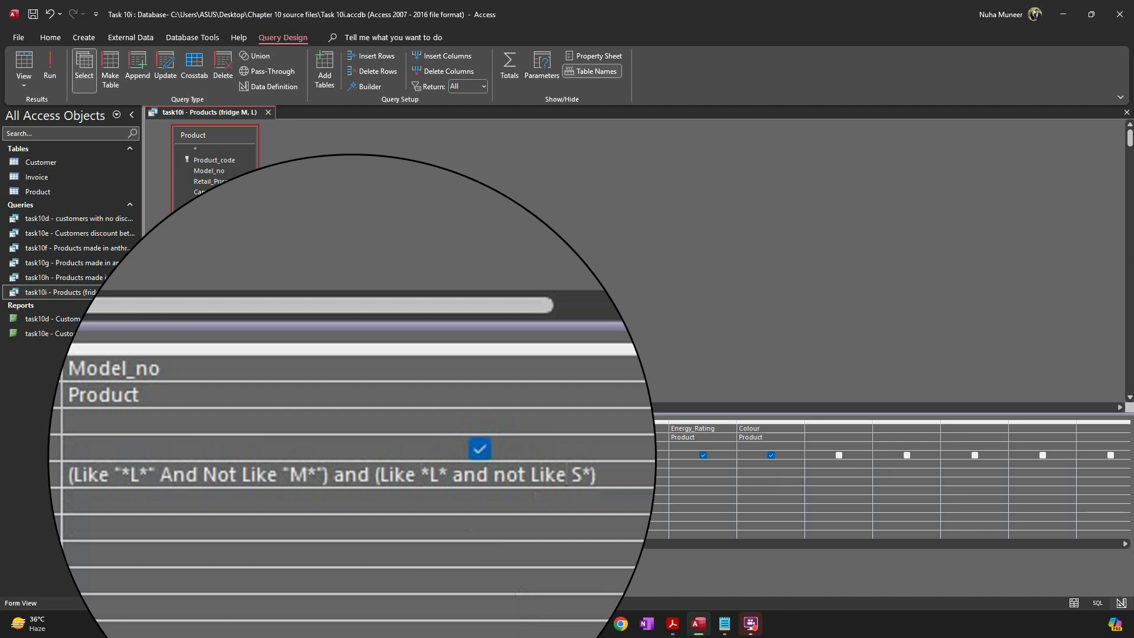
- Put double quotation marks around S* and *L* in the second part of the Model_no criterion and run the query
key(Right)
text(")
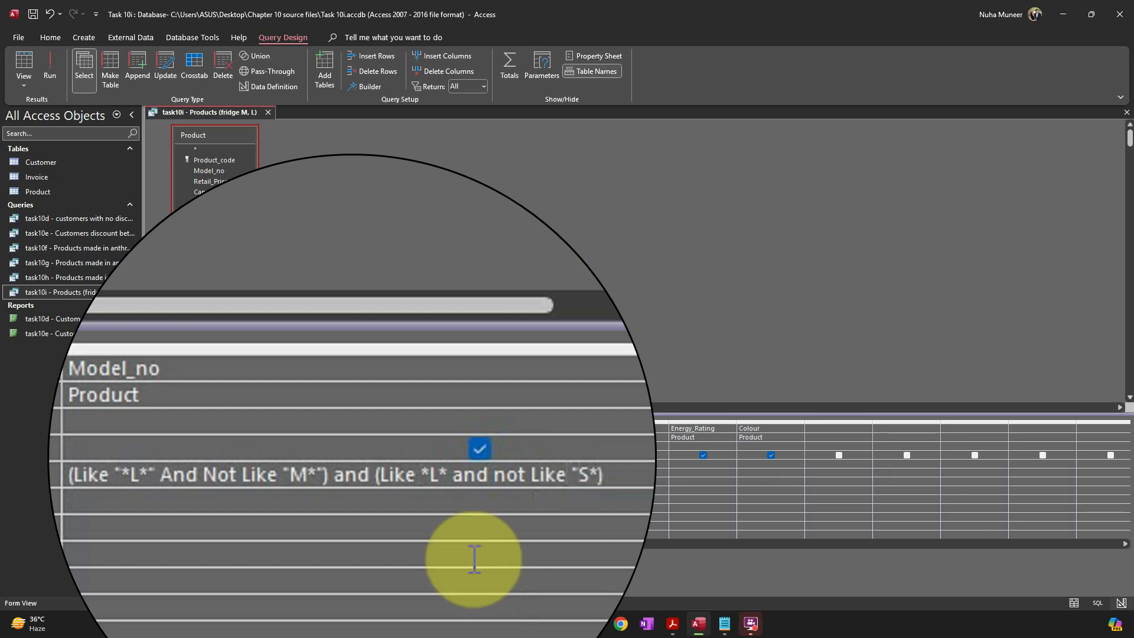
click(424, 512)
text(")
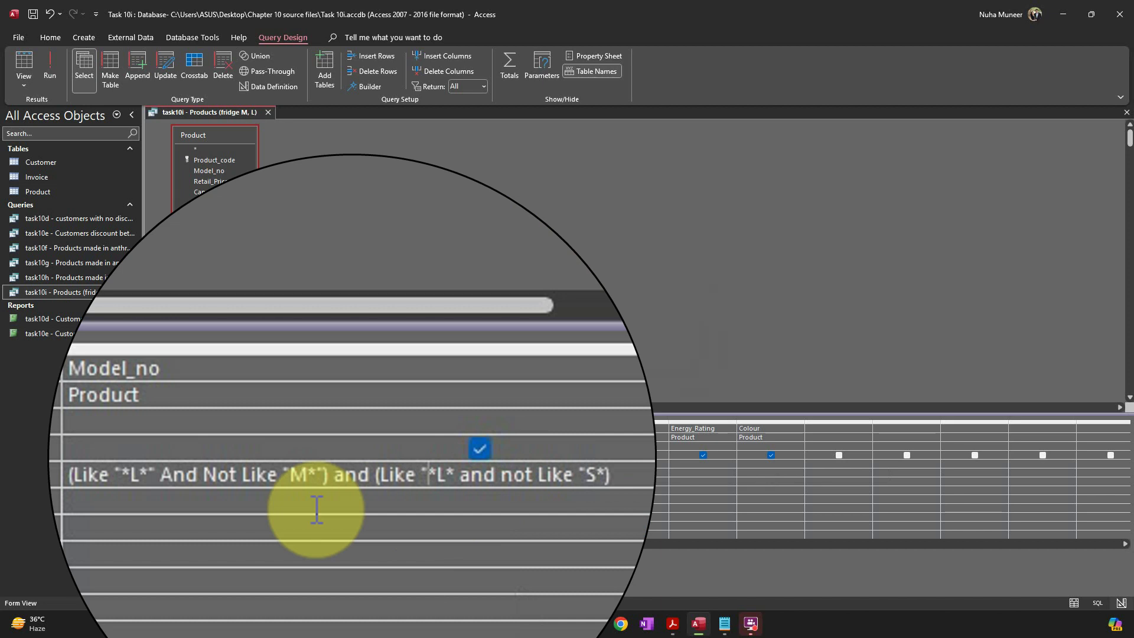
key(Right)
key(Right)
key(Right)
text(")
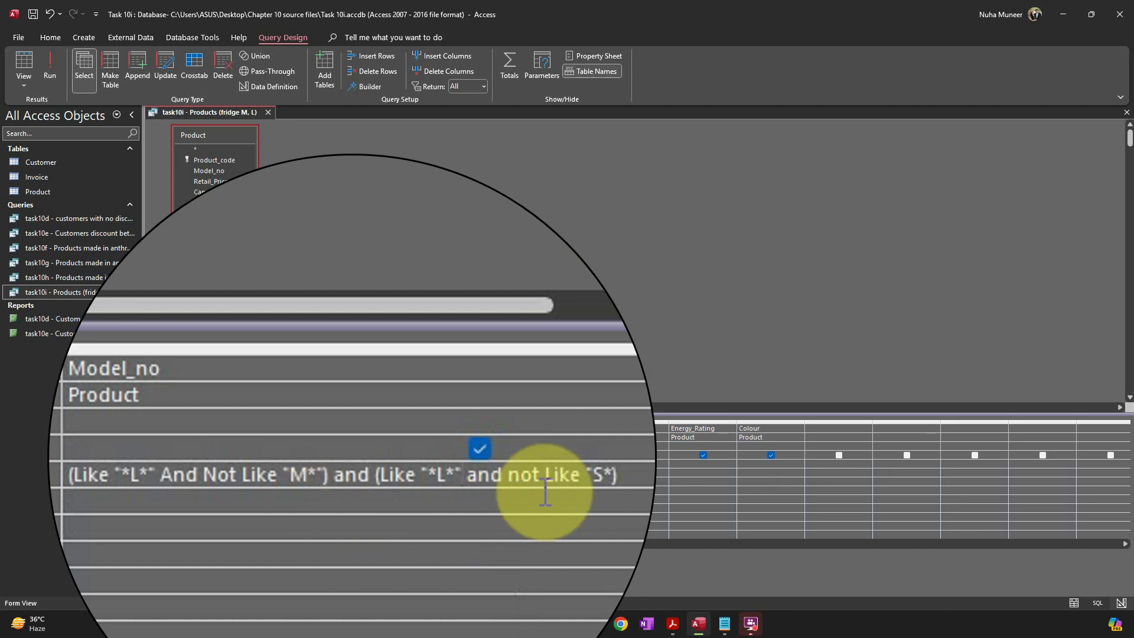
click(614, 474)
text("M*)
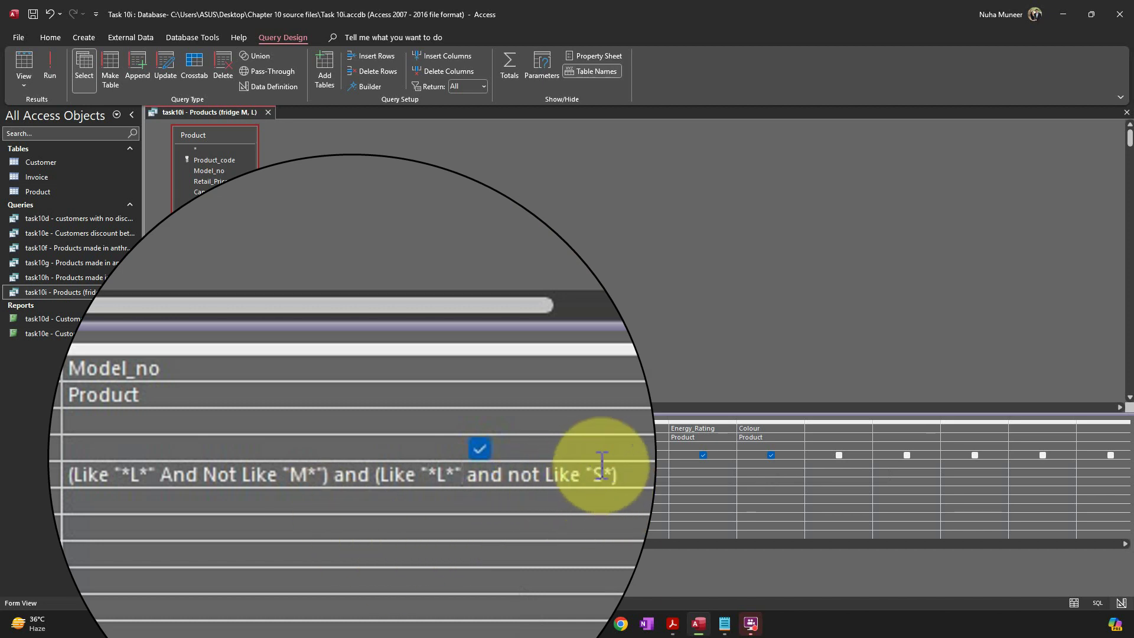
text(")
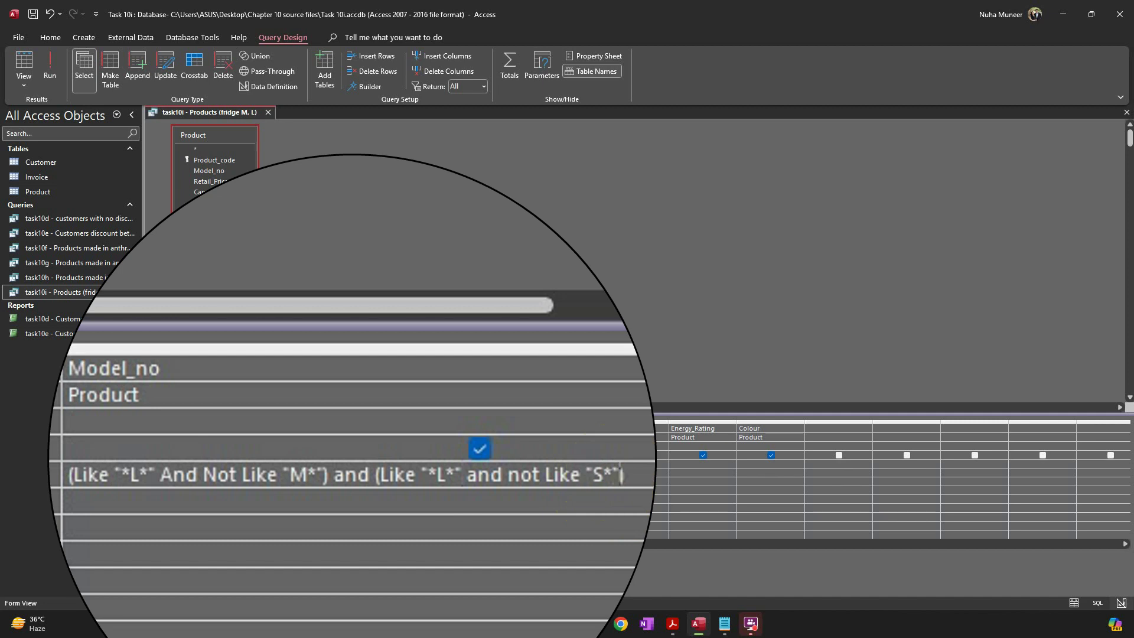
click(59, 55)
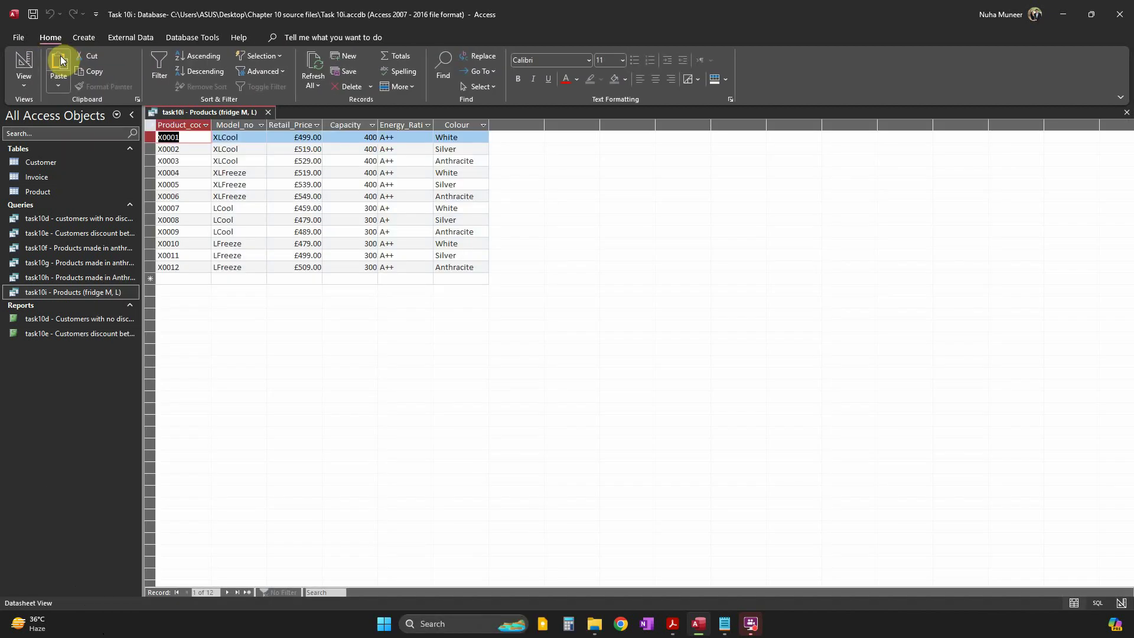